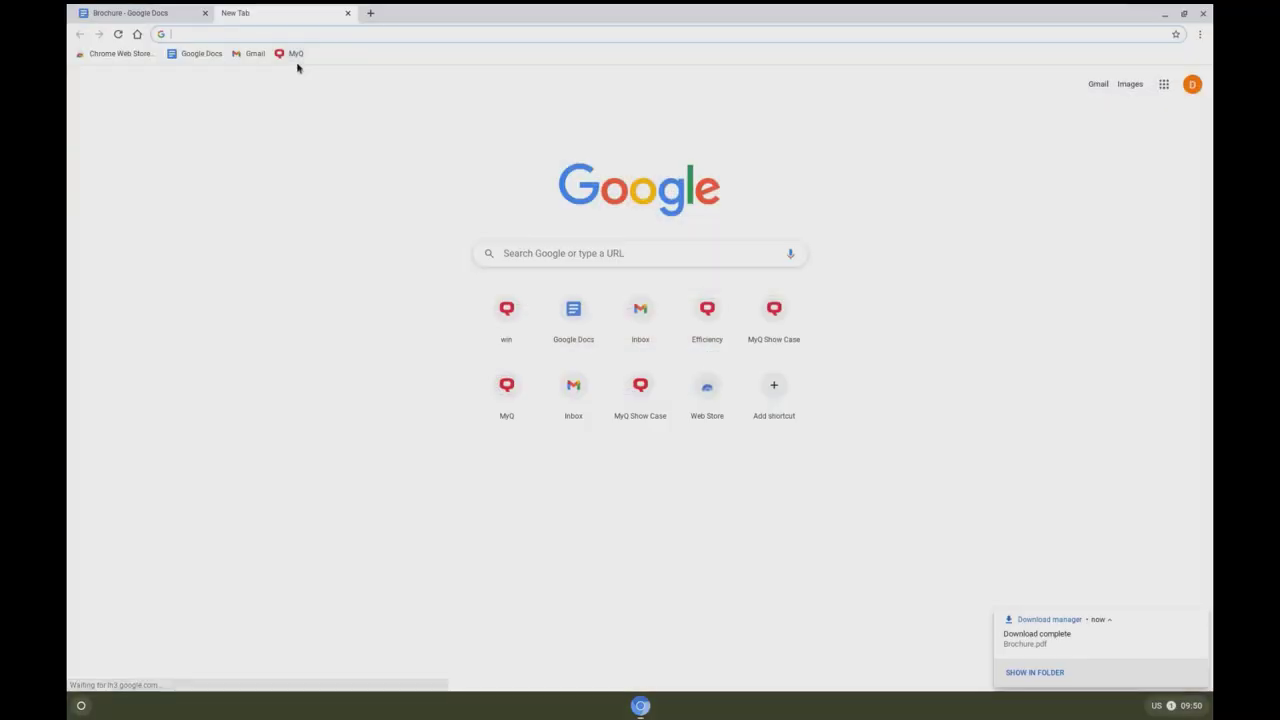
Step: Log into the MyQ web interface with the user name and PIN
{"action": "left_click", "coordinate": [293, 56]}
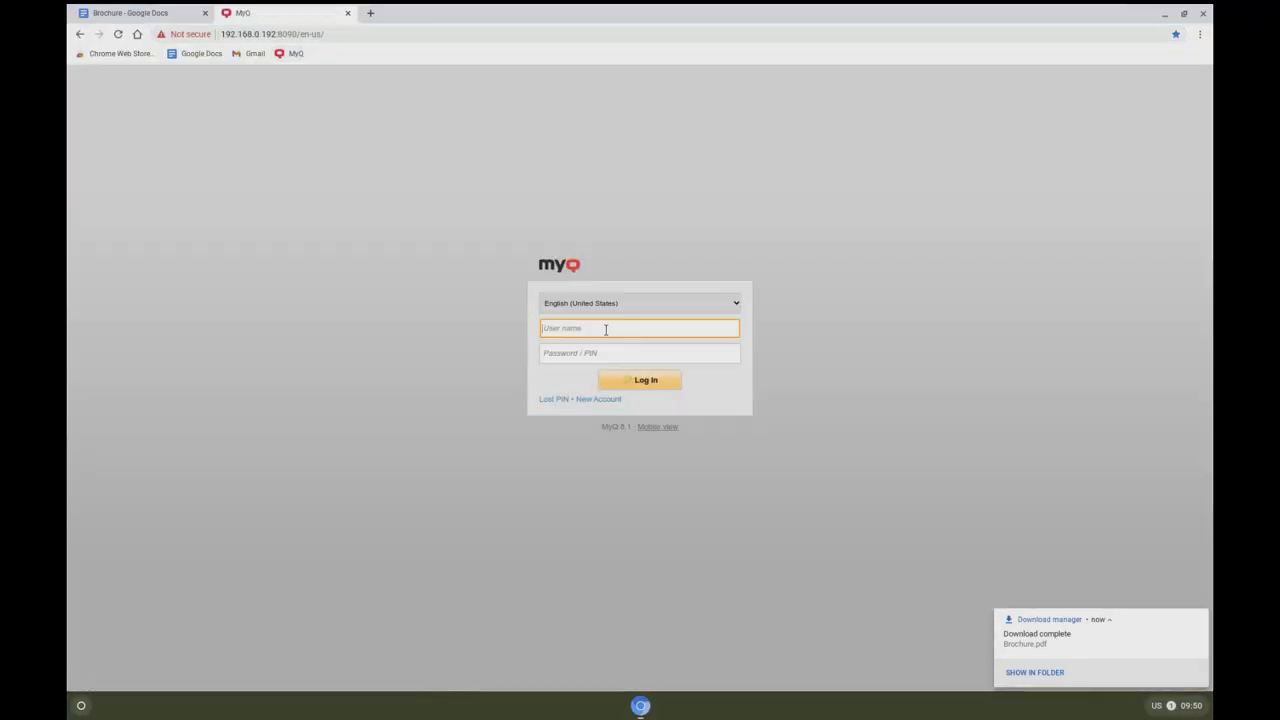
{"action": "type", "text": "Dirk"}
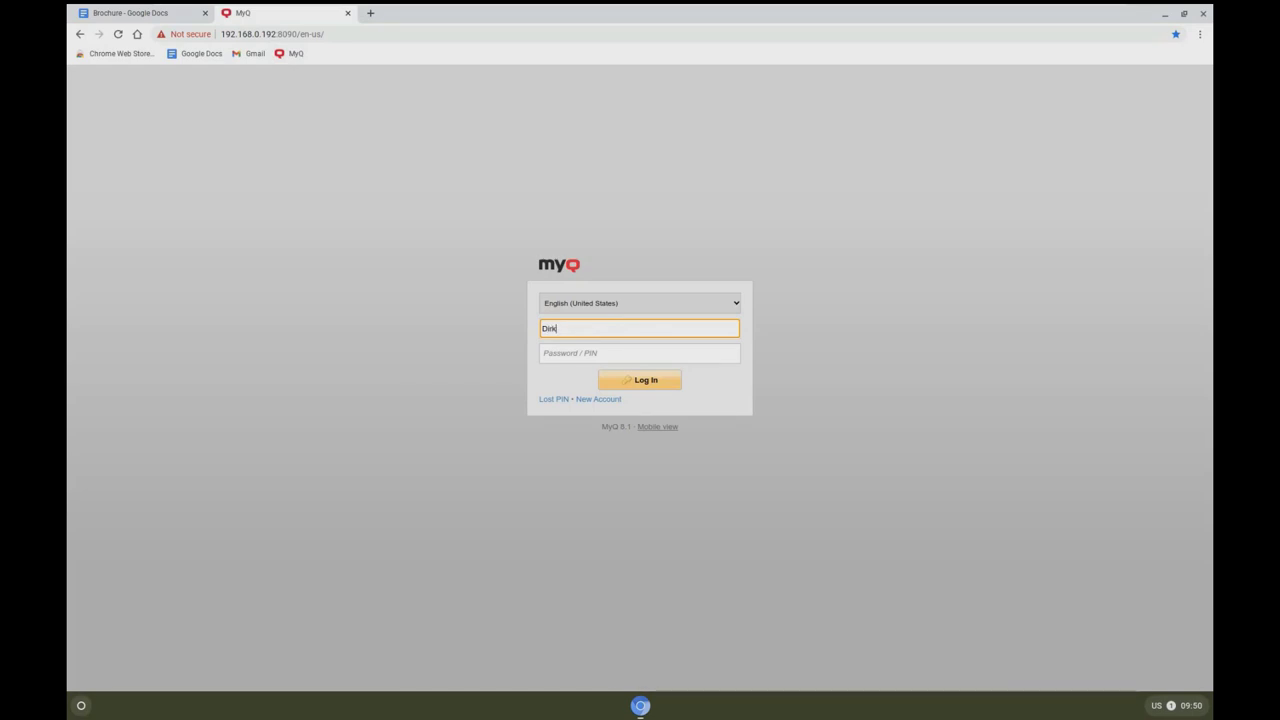
{"action": "key", "text": "Tab"}
{"action": "type", "text": "123"}
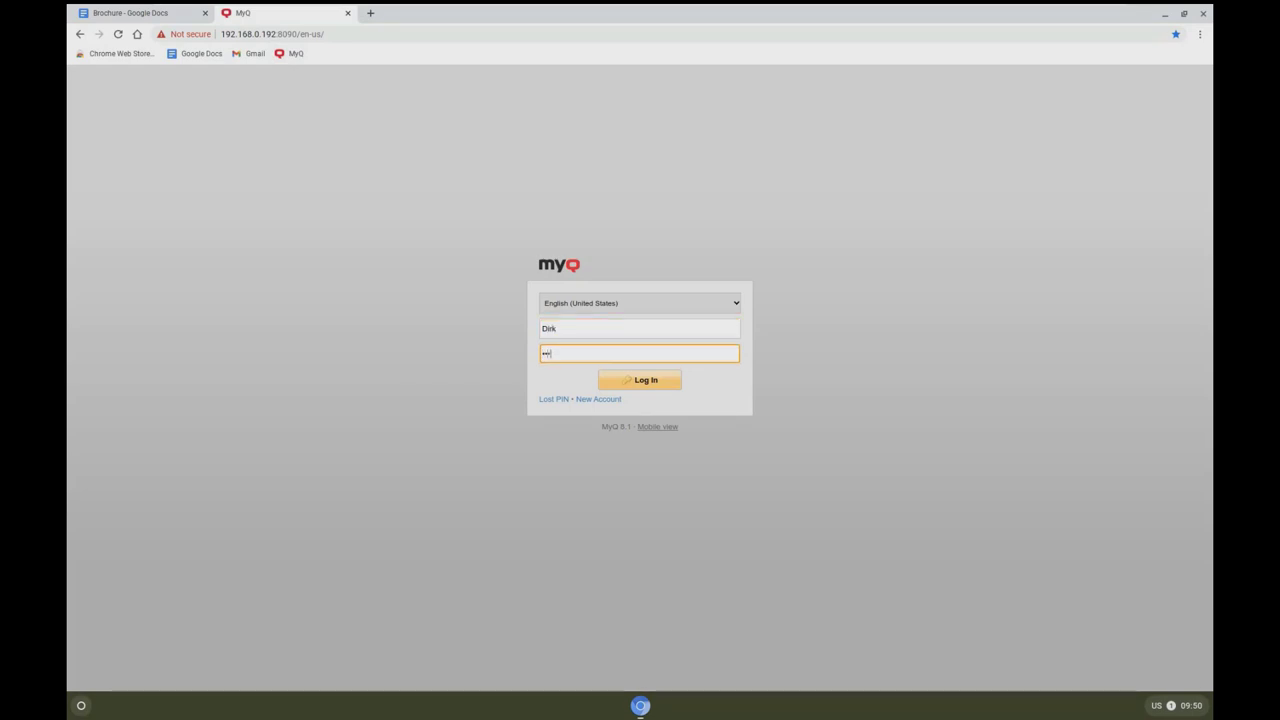
{"action": "type", "text": "45"}
{"action": "key", "text": "Return"}
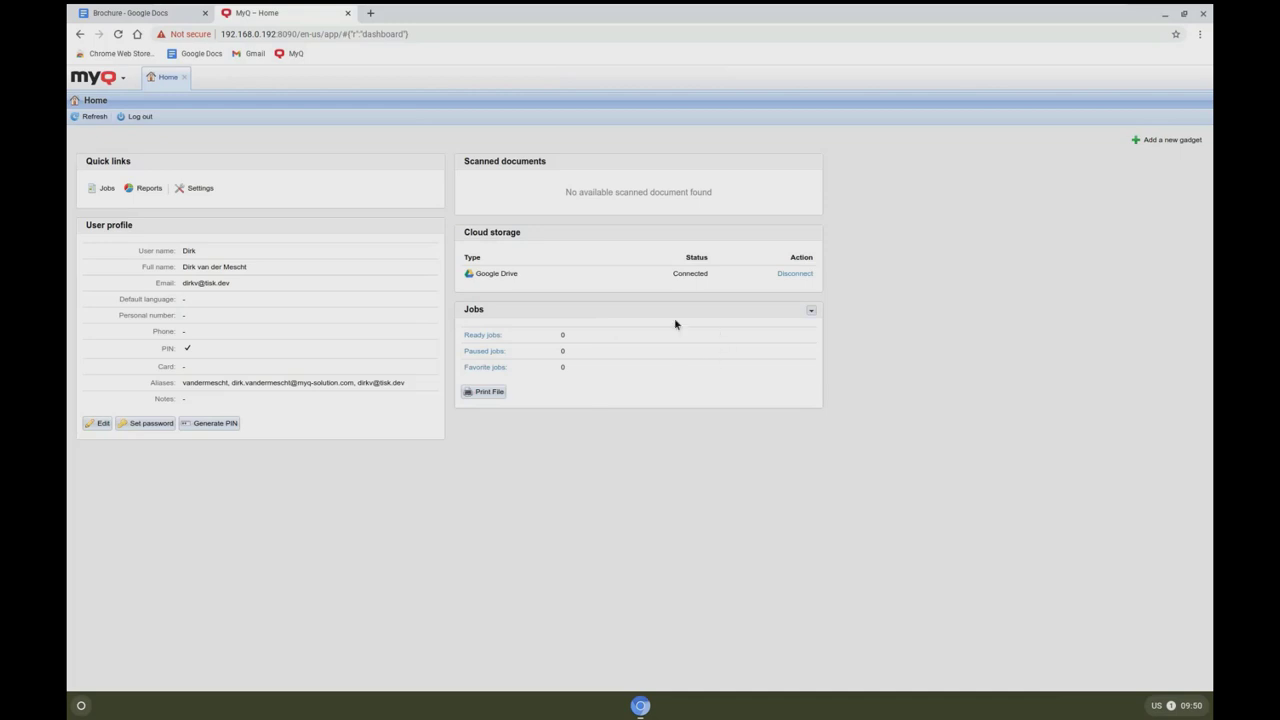
Step: Upload Brochure.pdf through Print File as a B&W duplex job with extra copies
{"action": "left_click", "coordinate": [491, 399]}
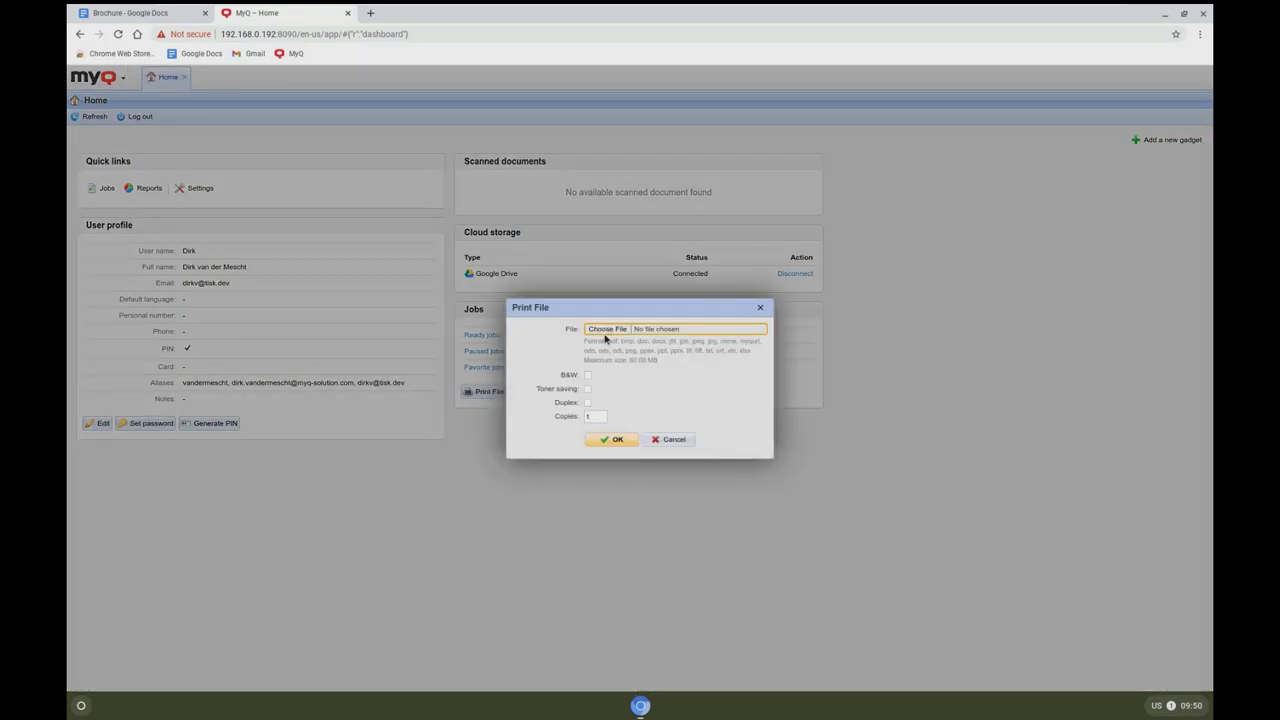
{"action": "left_click", "coordinate": [607, 330]}
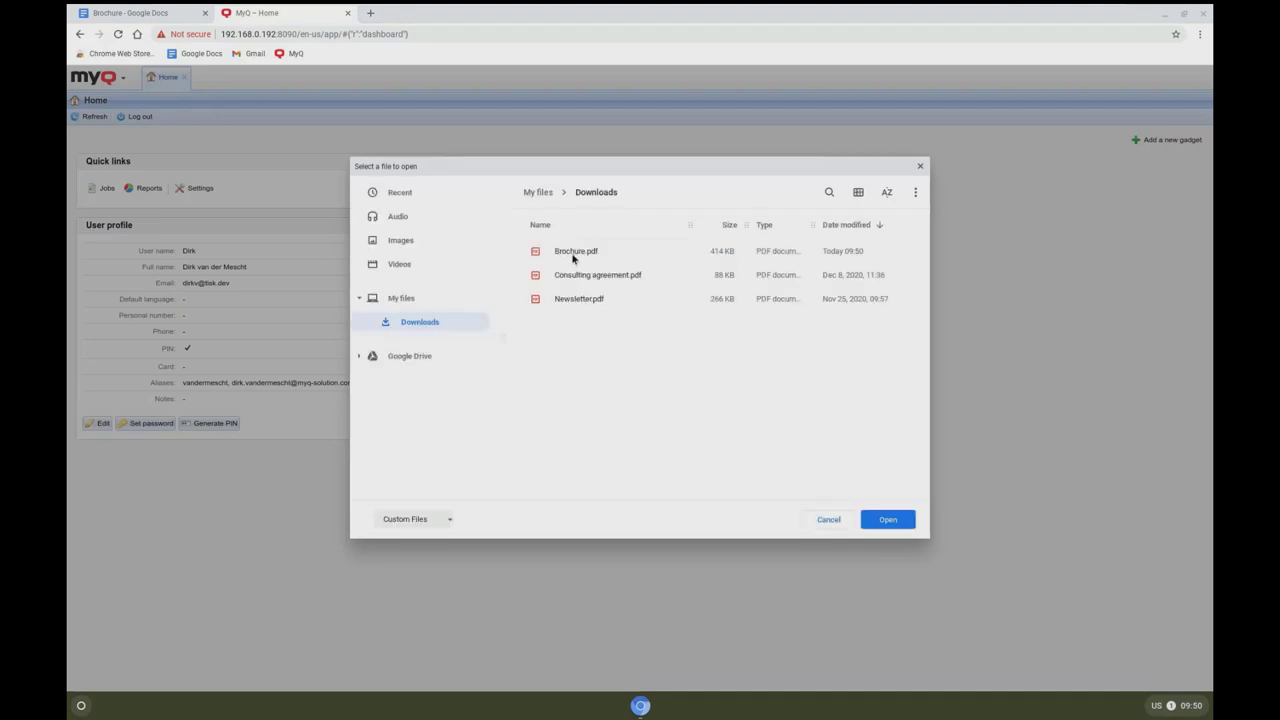
{"action": "left_click", "coordinate": [574, 251]}
{"action": "left_click", "coordinate": [887, 519]}
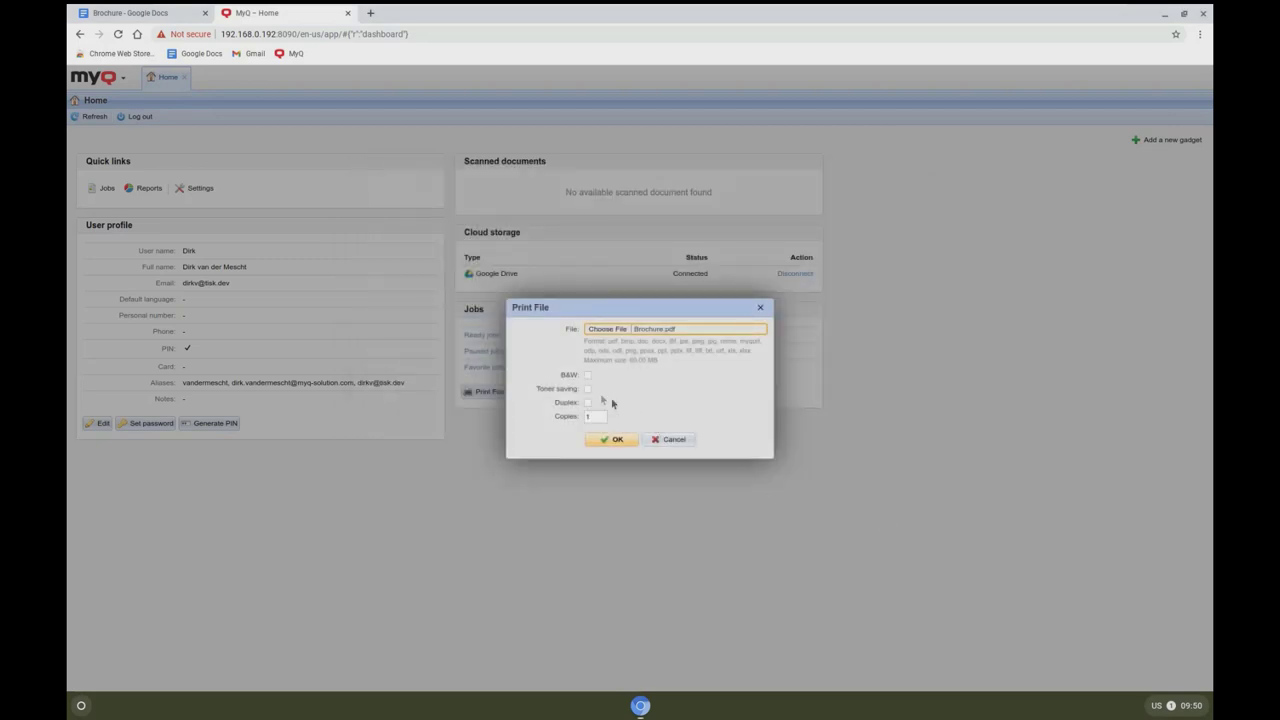
{"action": "left_click", "coordinate": [587, 376]}
{"action": "left_click", "coordinate": [587, 402]}
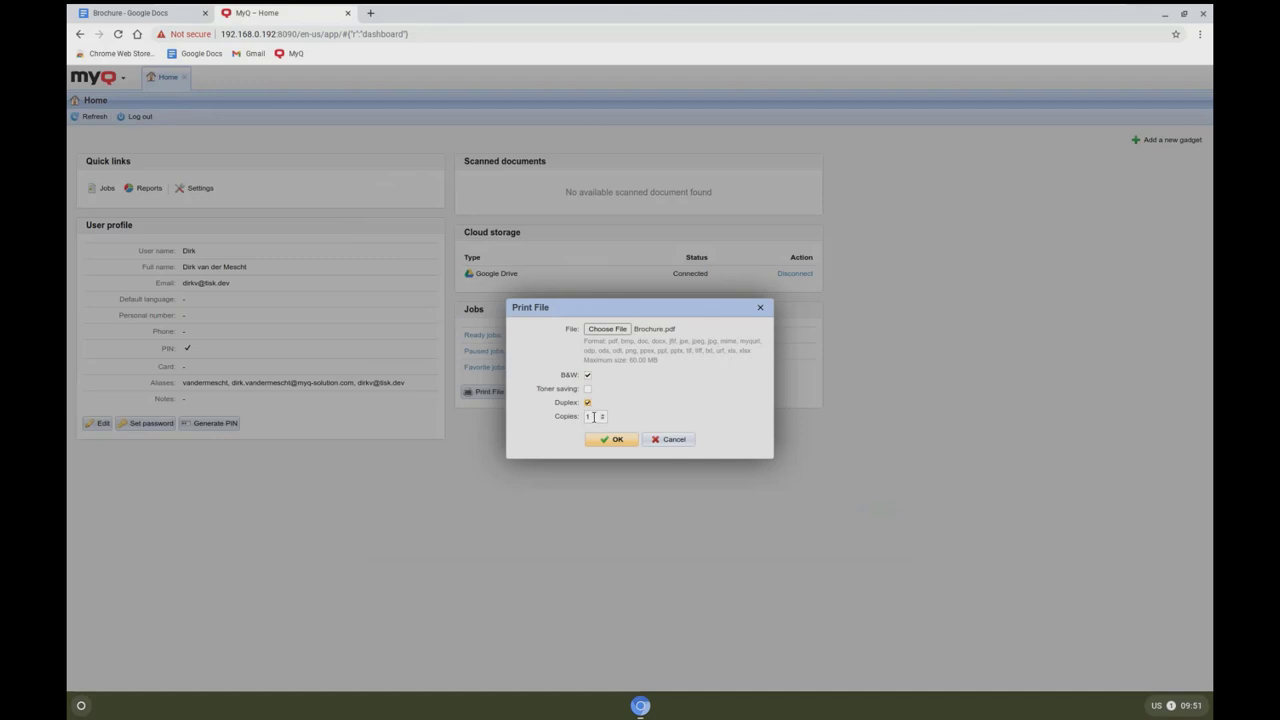
{"action": "left_click", "coordinate": [602, 414]}
{"action": "left_click", "coordinate": [612, 441]}
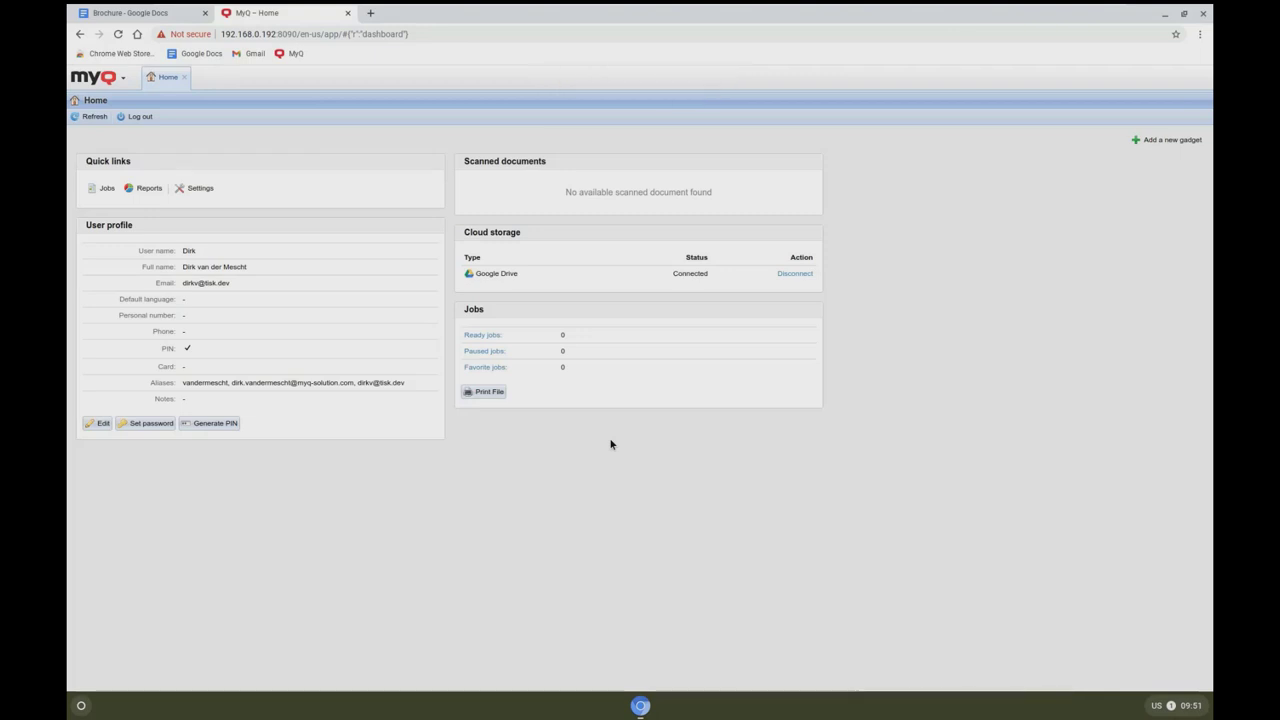
Step: Confirm Brochure.pdf is in the Ready jobs list, then launch a new Chrome window
{"action": "left_click", "coordinate": [102, 188]}
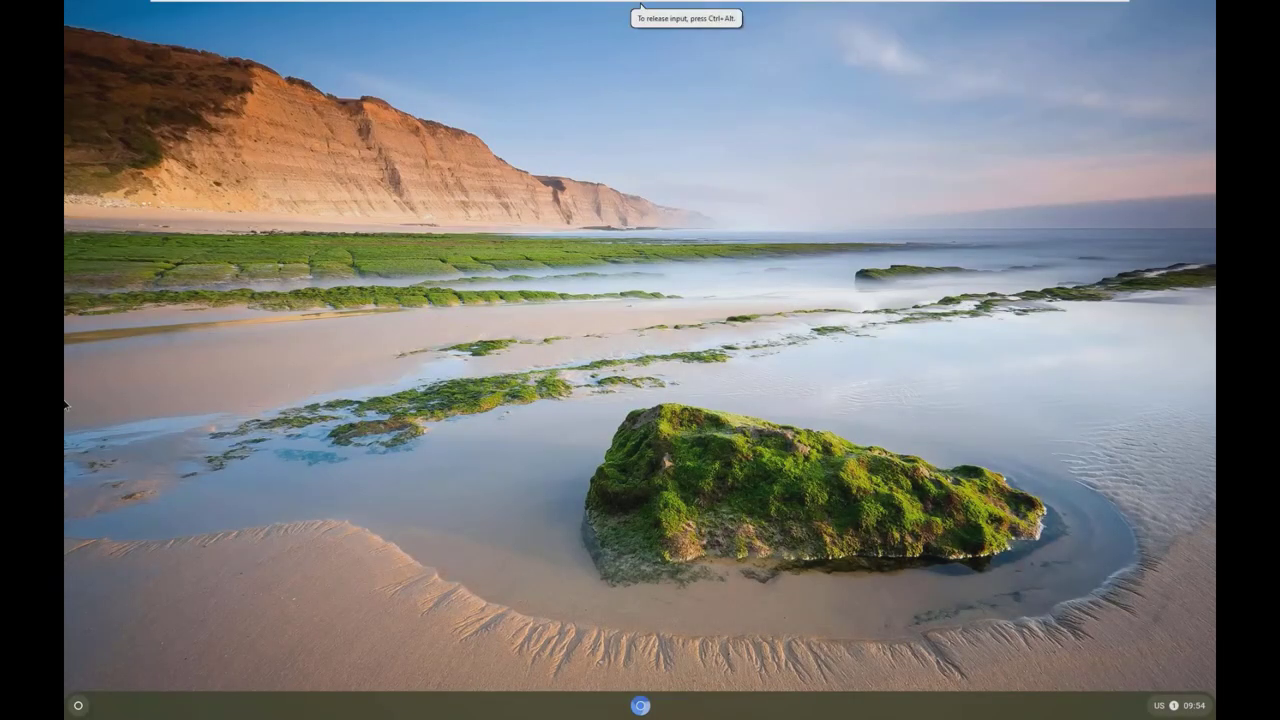
{"action": "left_click", "coordinate": [641, 706]}
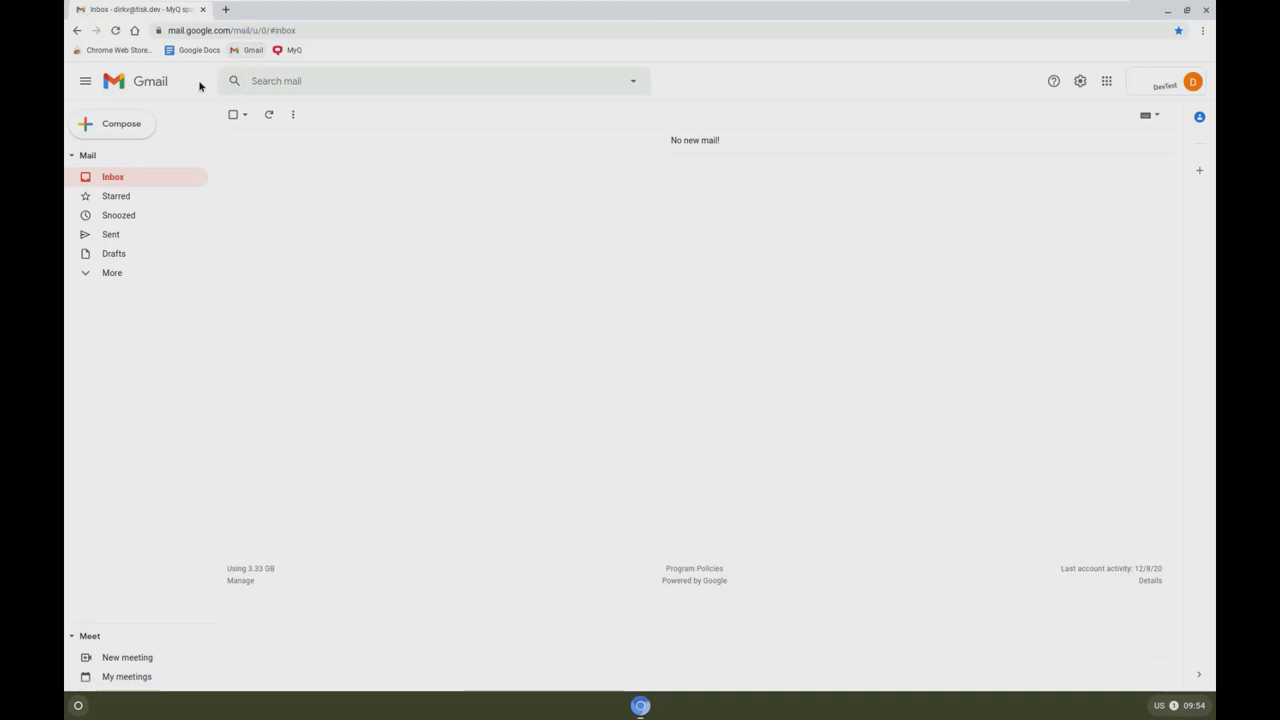
Step: Start a new email to the MyQ print mailbox with subject 'Demo Print'
{"action": "left_click", "coordinate": [111, 138]}
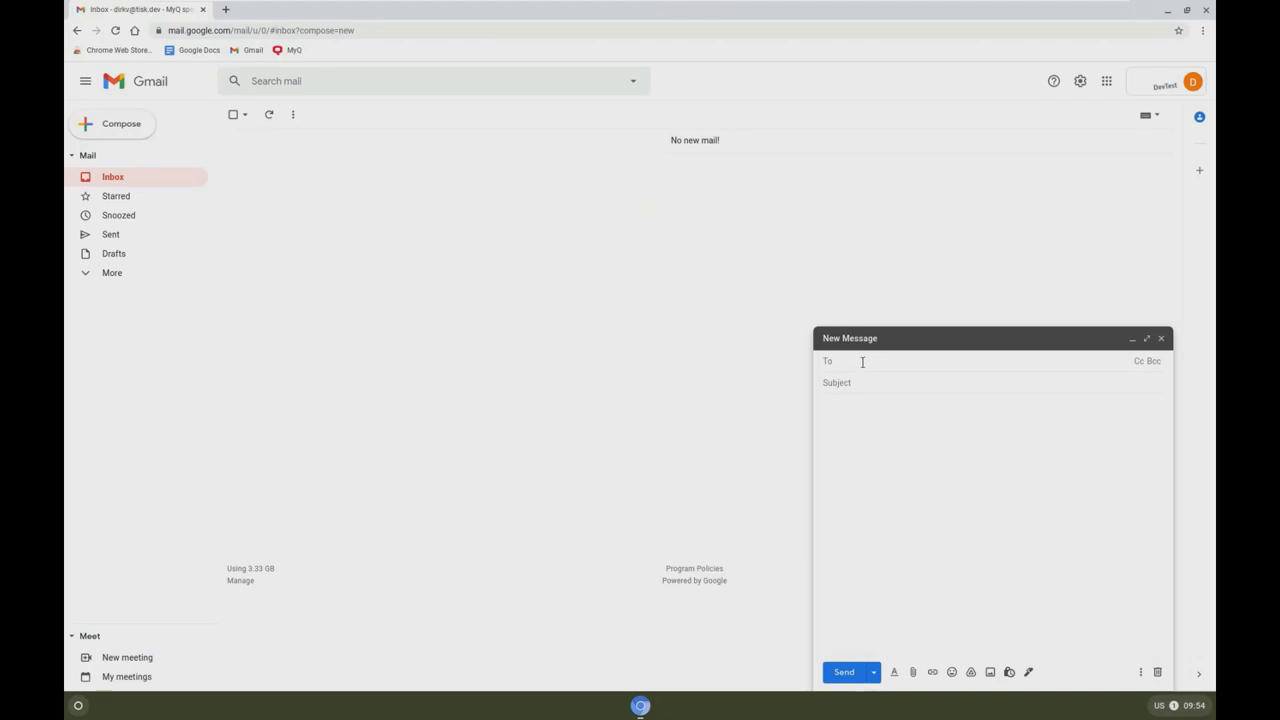
{"action": "type", "text": "pr"}
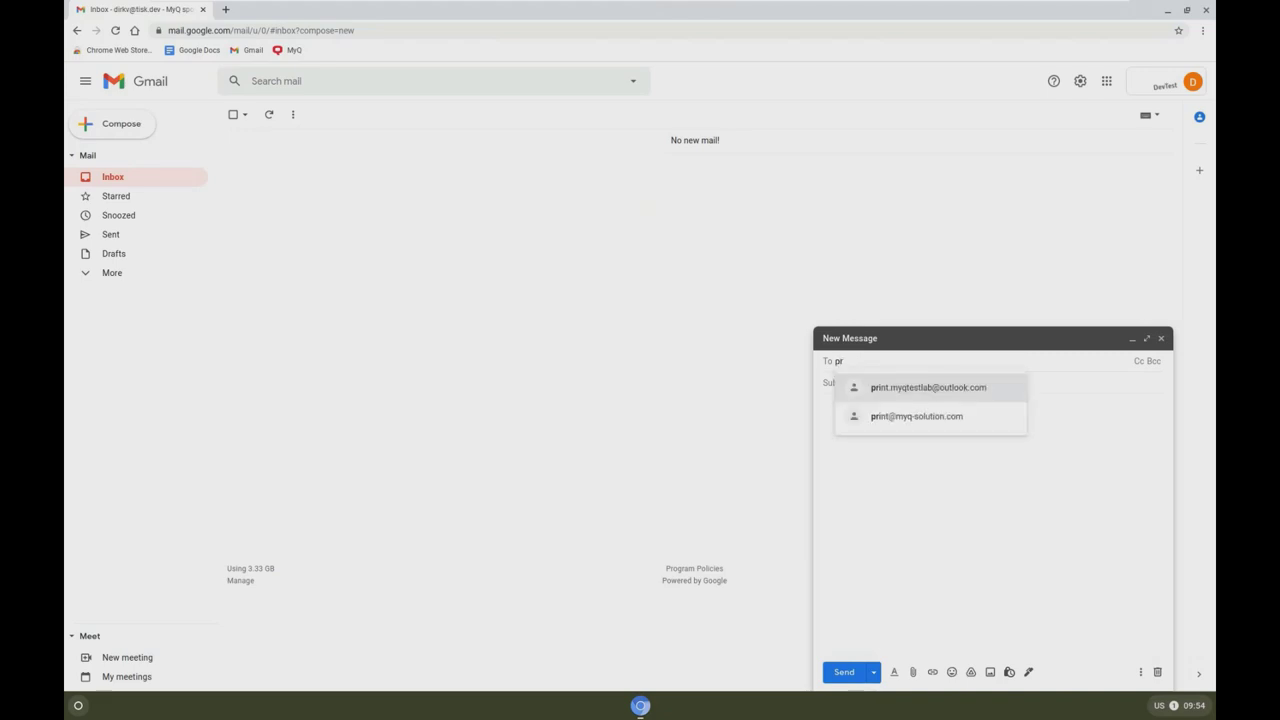
{"action": "left_click", "coordinate": [915, 395]}
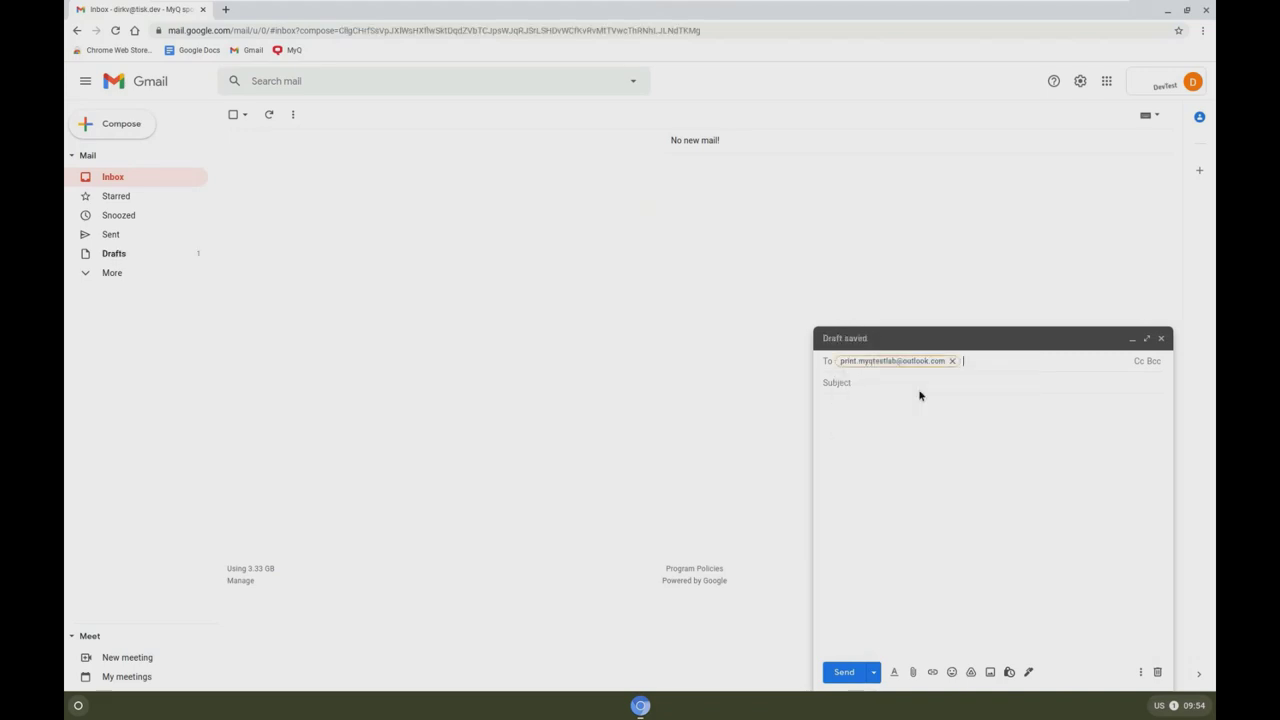
{"action": "left_click", "coordinate": [890, 384]}
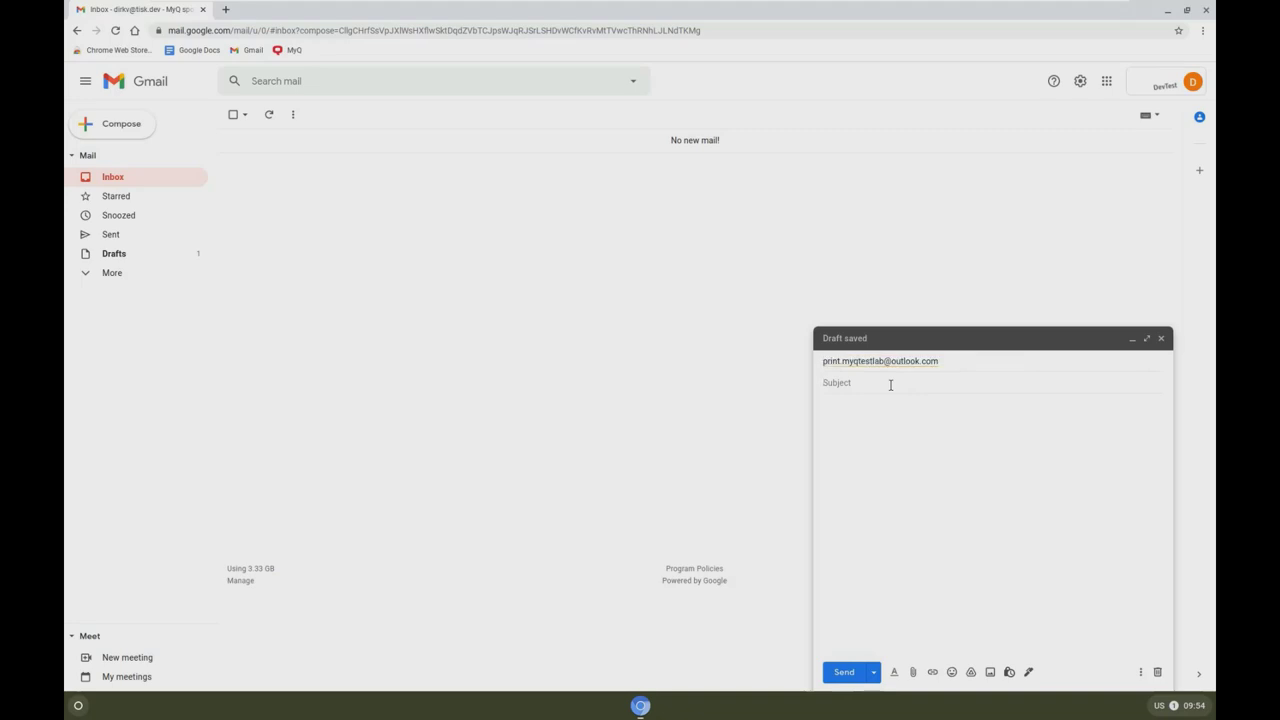
{"action": "type", "text": "Demo Print"}
Step: Attach Newsletter.pdf and send the email
{"action": "left_click", "coordinate": [913, 672]}
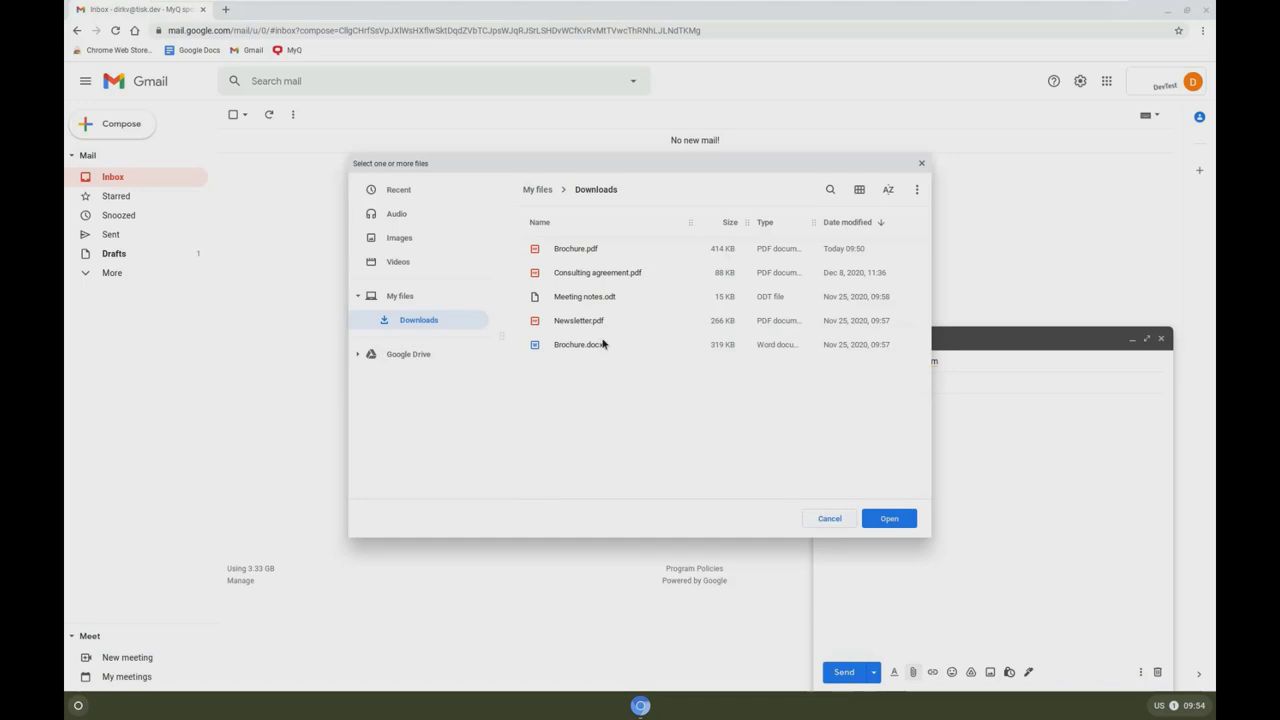
{"action": "left_click", "coordinate": [585, 322]}
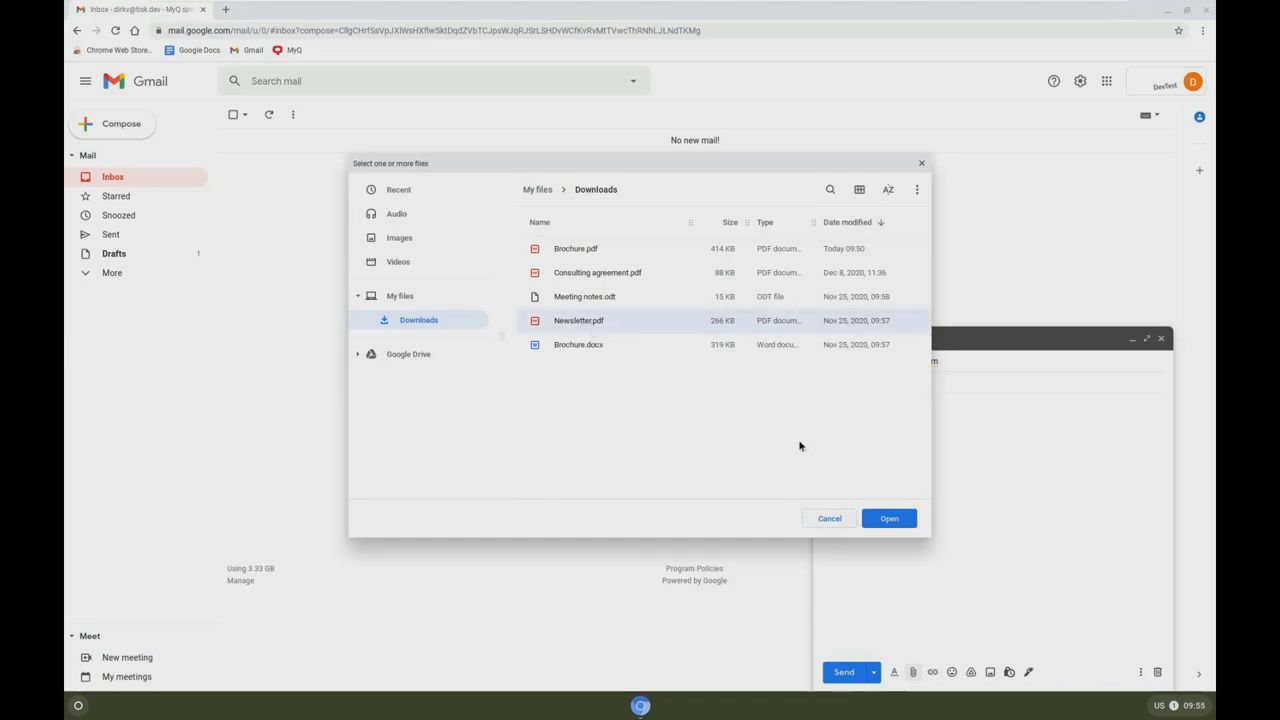
{"action": "left_click", "coordinate": [887, 518]}
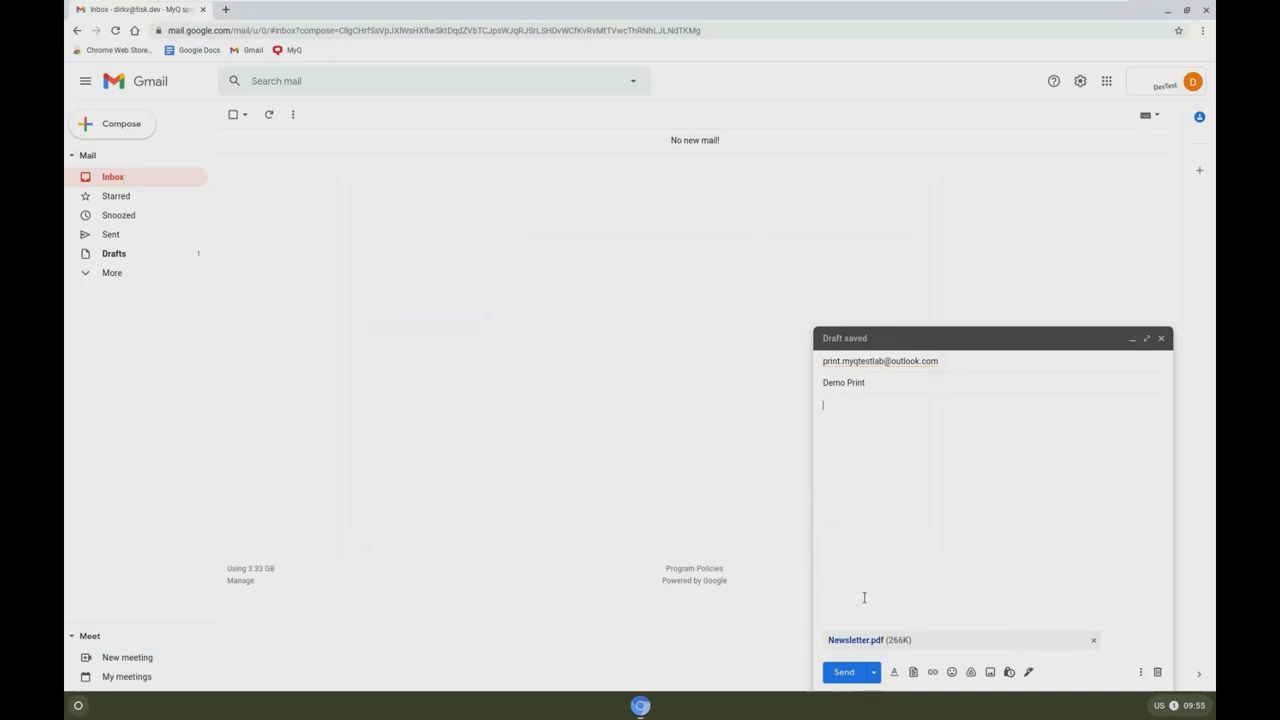
{"action": "left_click", "coordinate": [845, 672]}
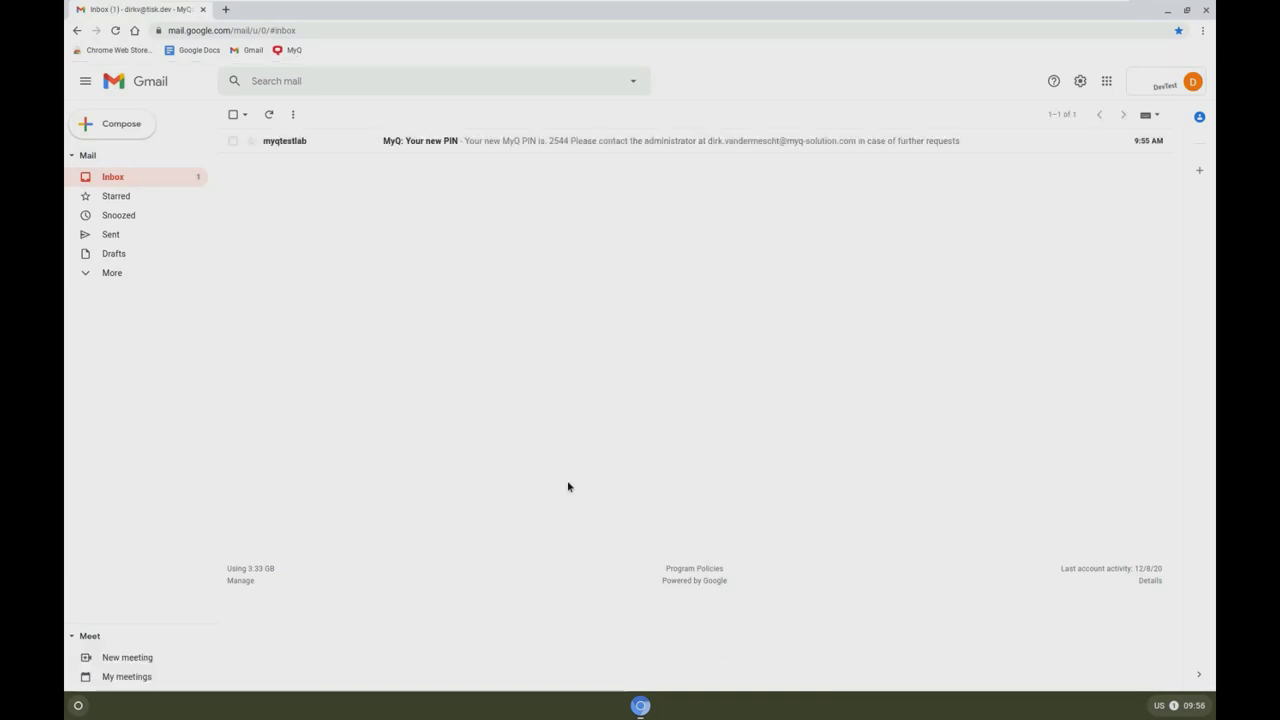
Step: Read the 'MyQ: Your new PIN' email and open a new browser tab
{"action": "left_click", "coordinate": [288, 141]}
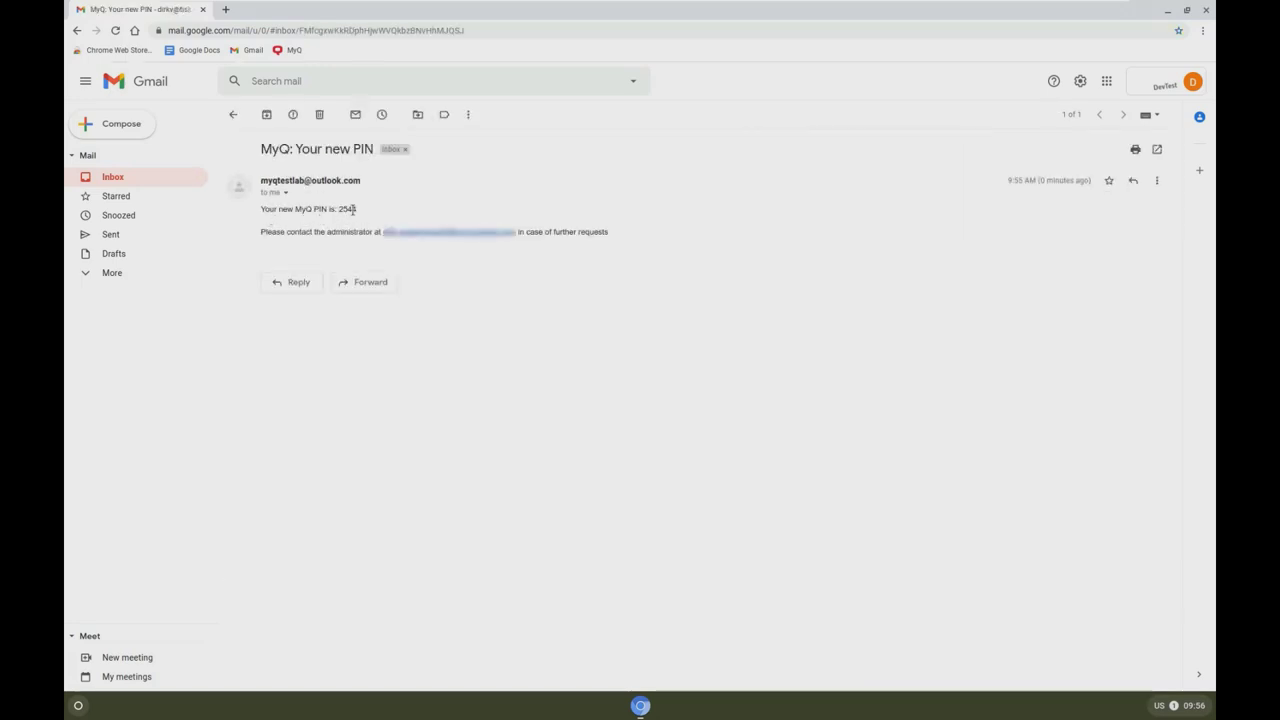
{"action": "key", "text": "ctrl+t"}
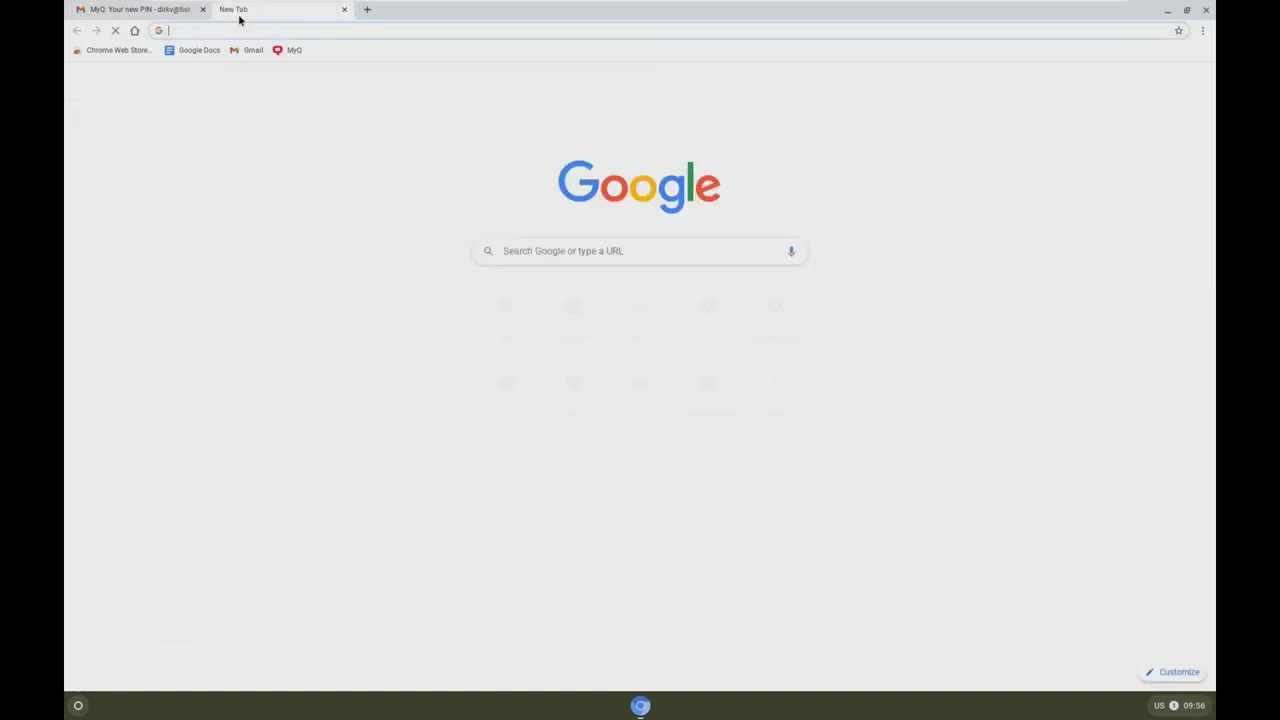
Step: Open MyQ Web UI and view Ready jobs listing Newsletter.pdf and Brochure.pdf
{"action": "left_click", "coordinate": [290, 50]}
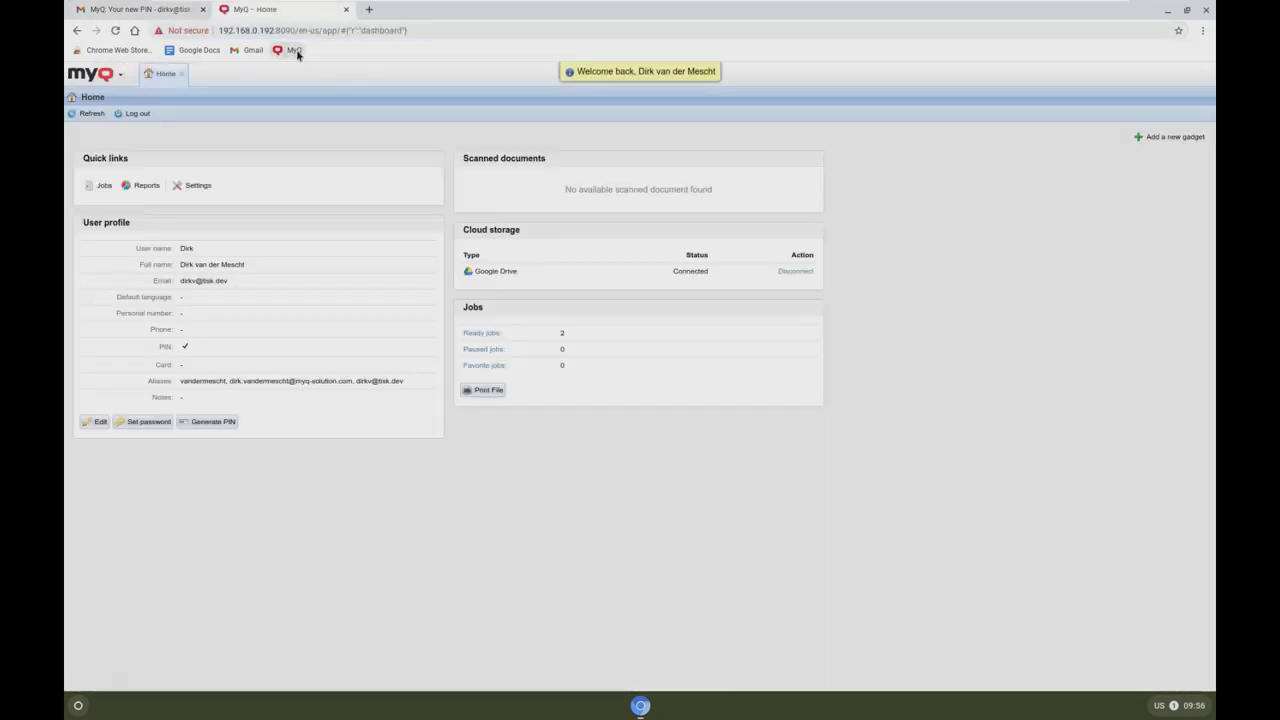
{"action": "left_click", "coordinate": [484, 334]}
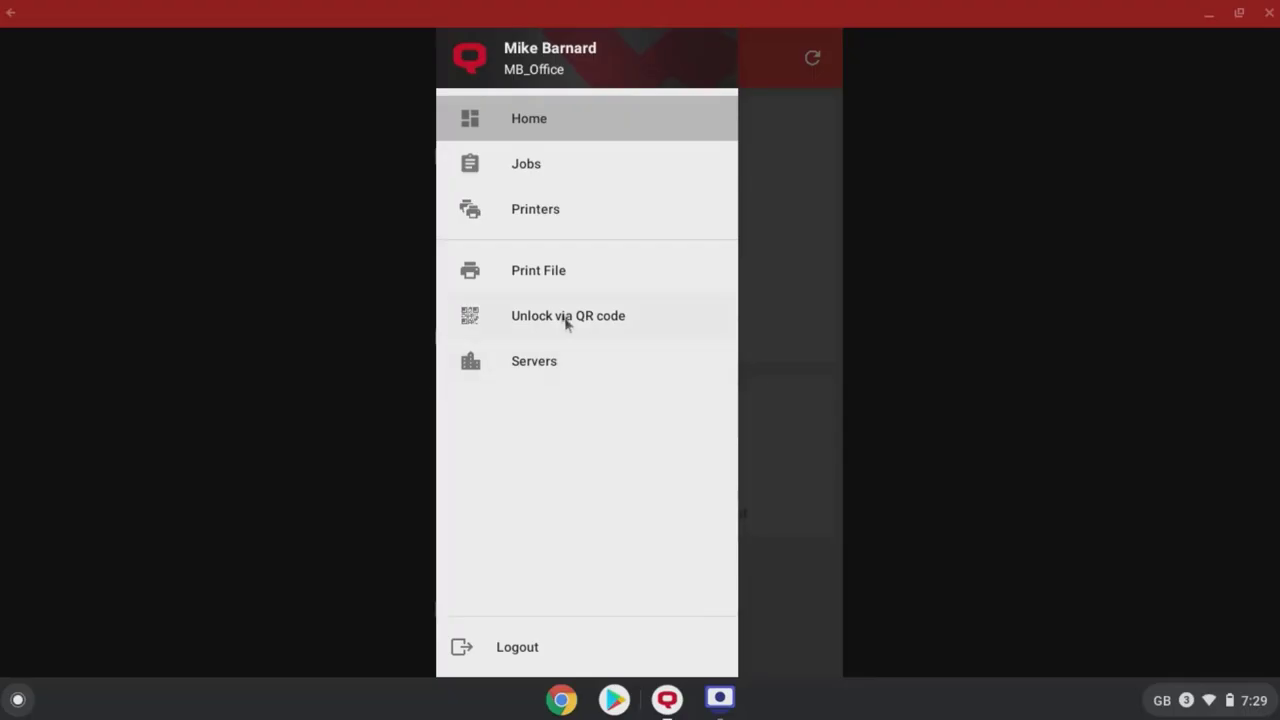
Step: Select Chromebooks printing.docx in the mobile app's Print File form
{"action": "left_click", "coordinate": [546, 274]}
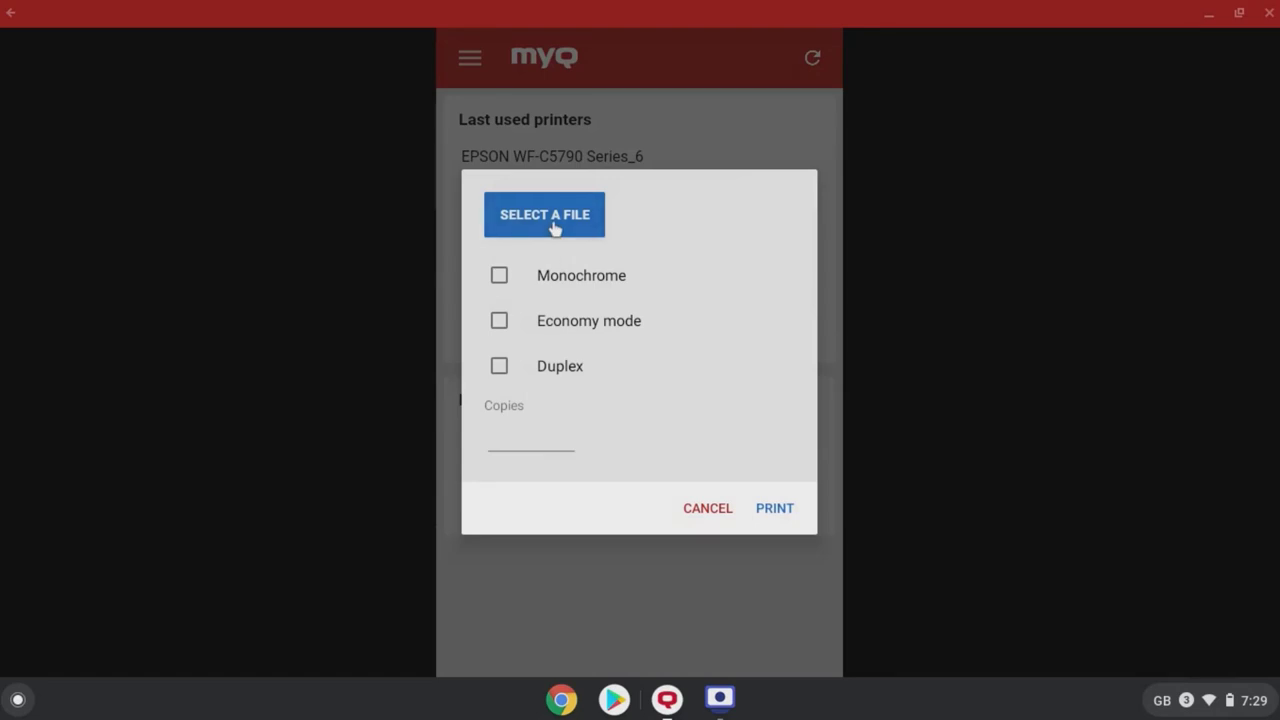
{"action": "left_click", "coordinate": [551, 222]}
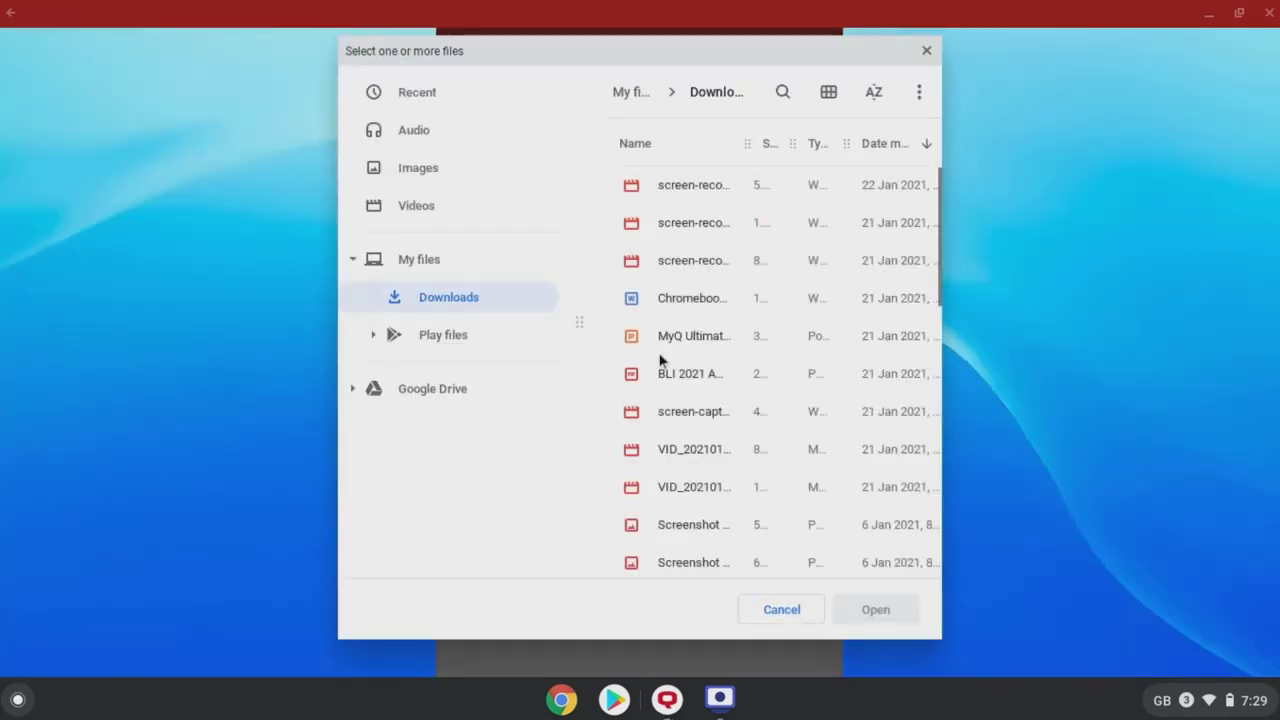
{"action": "left_click", "coordinate": [695, 299]}
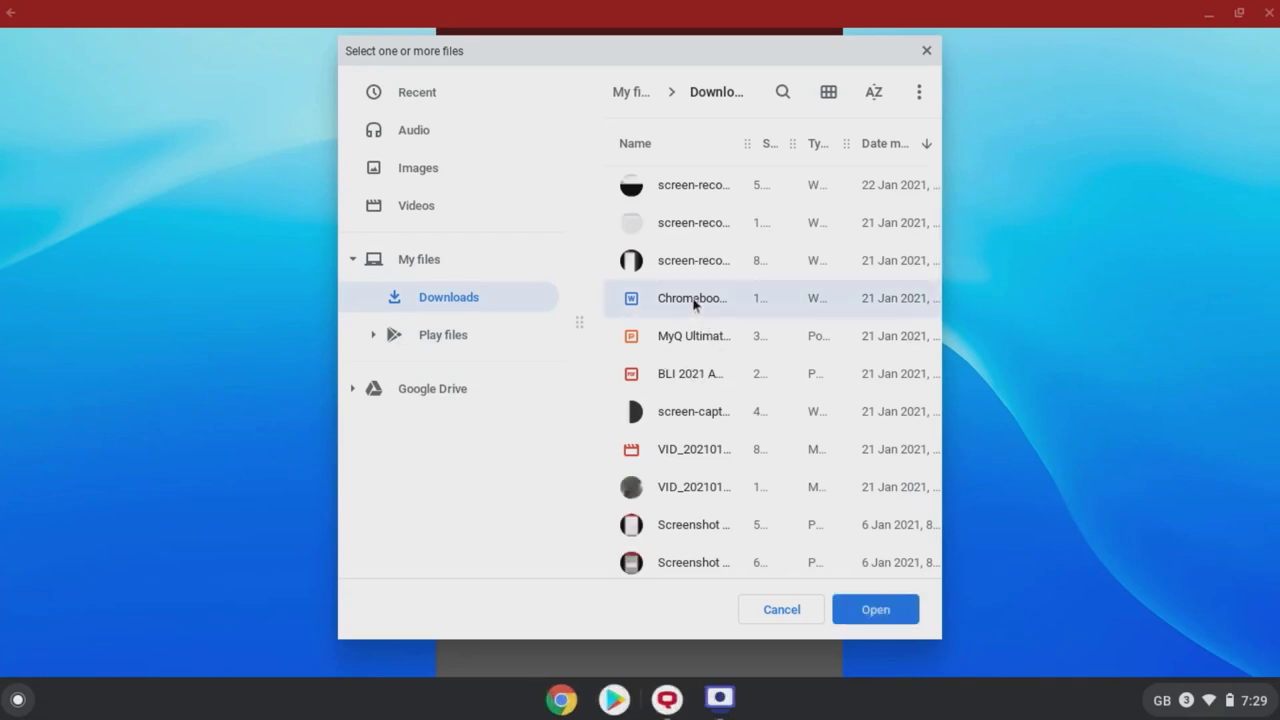
{"action": "left_click", "coordinate": [878, 607]}
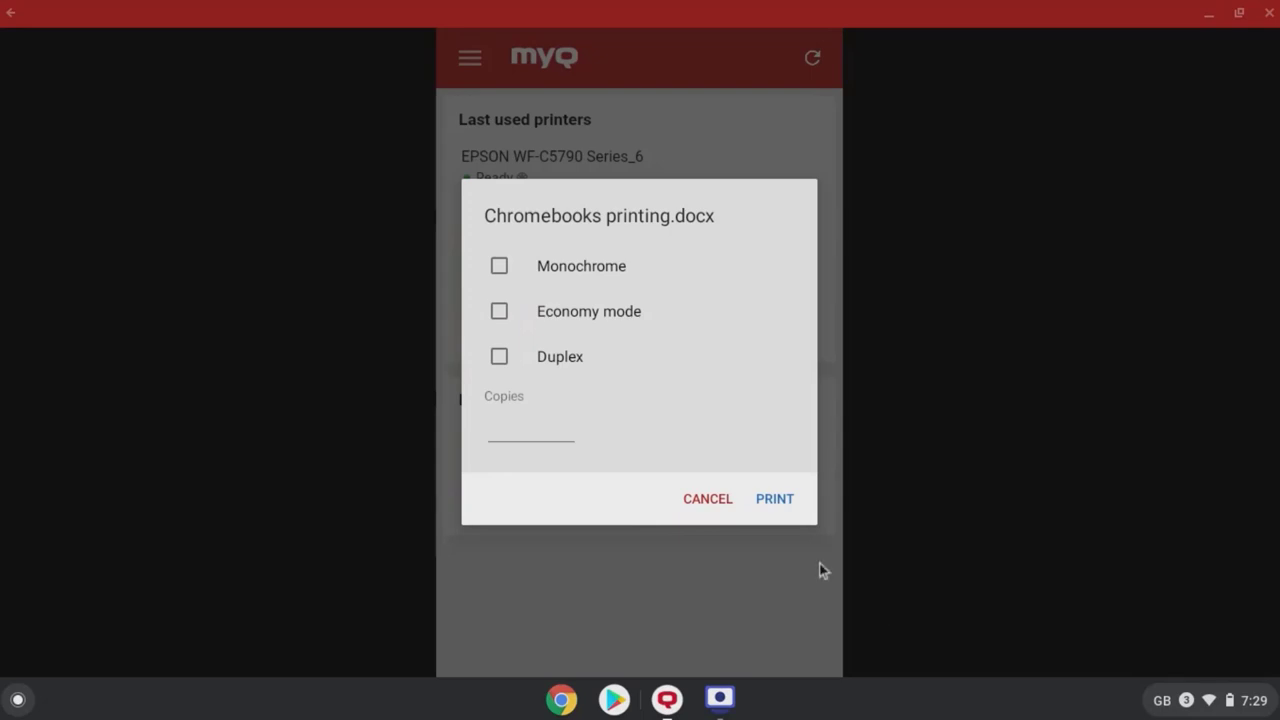
Step: Print the document in monochrome, duplex, with 2 copies
{"action": "left_click", "coordinate": [501, 268]}
{"action": "left_click", "coordinate": [499, 359]}
{"action": "left_click", "coordinate": [502, 415]}
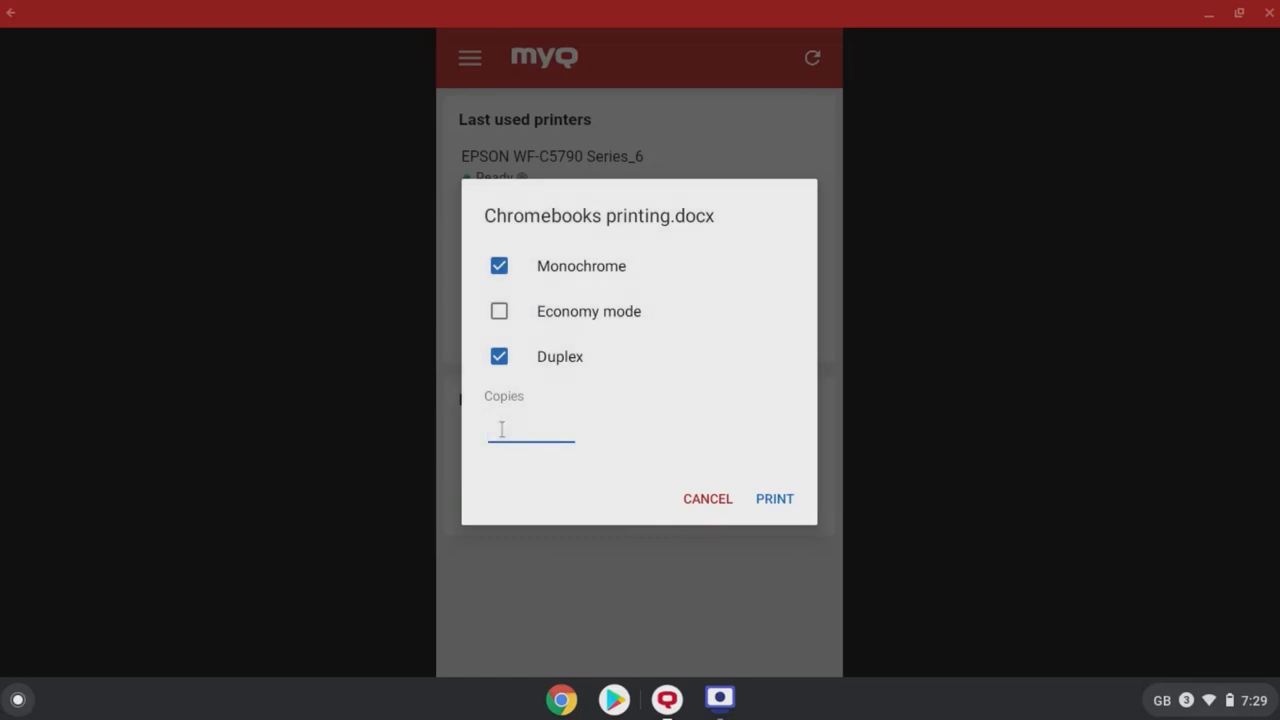
{"action": "type", "text": "2"}
{"action": "left_click", "coordinate": [772, 502]}
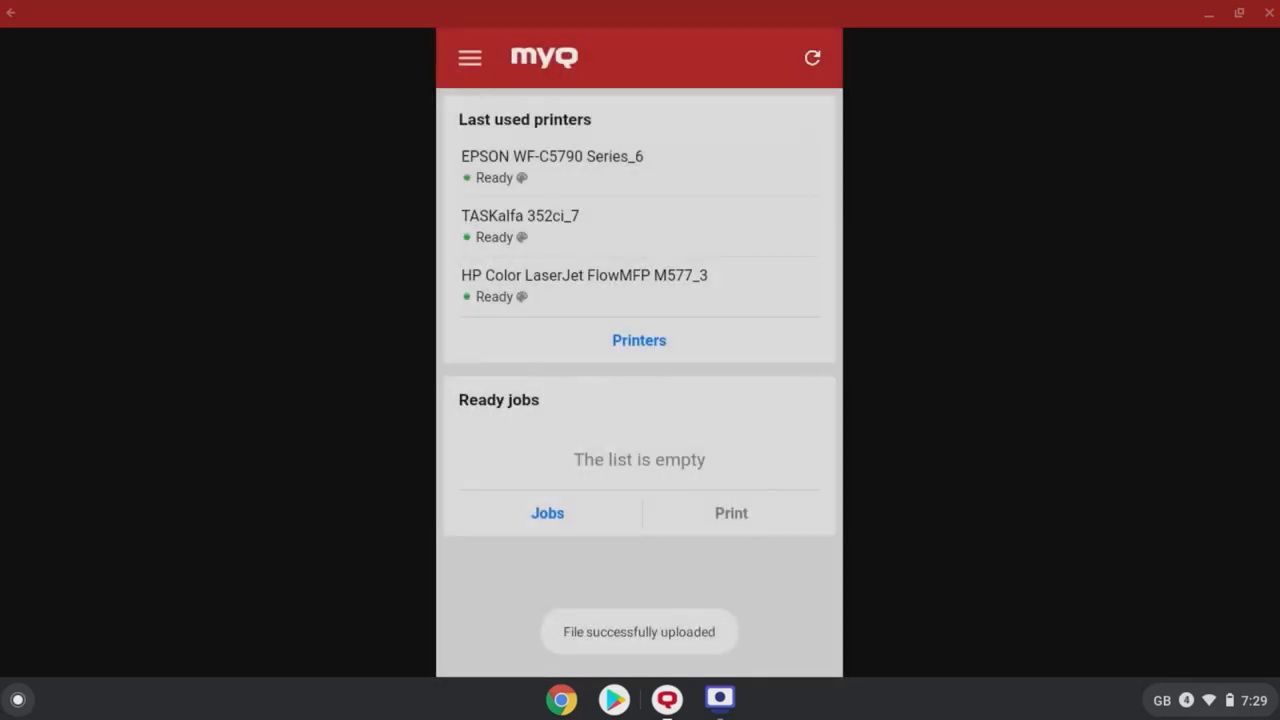
Step: Refresh the jobs and select BLI 2021 Award Press Release.pdf for printing
{"action": "left_click", "coordinate": [812, 59]}
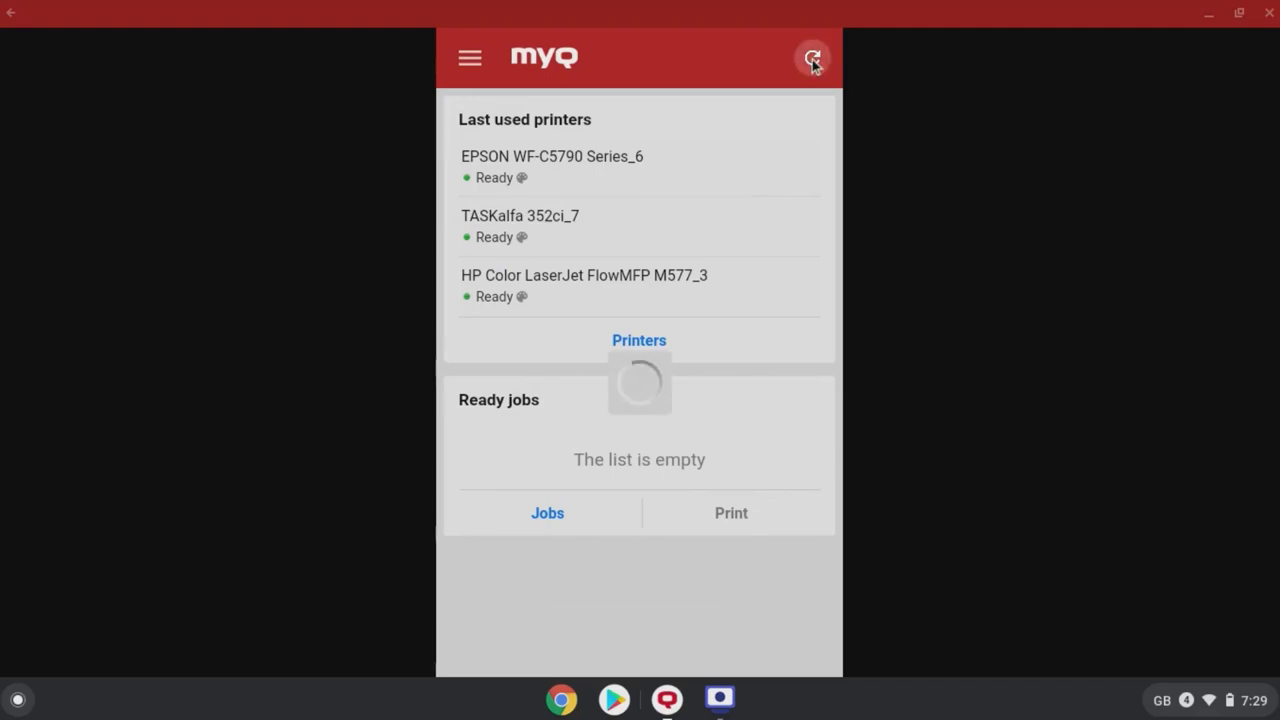
{"action": "left_click", "coordinate": [470, 58]}
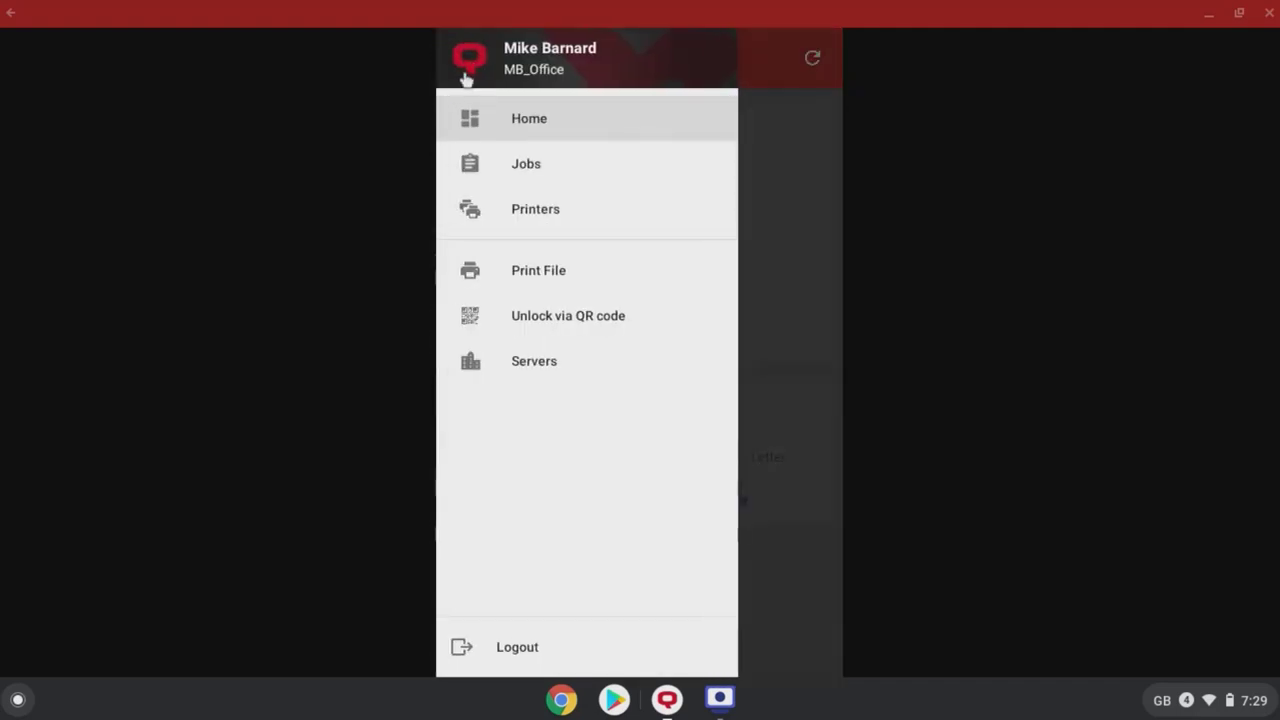
{"action": "left_click", "coordinate": [521, 272]}
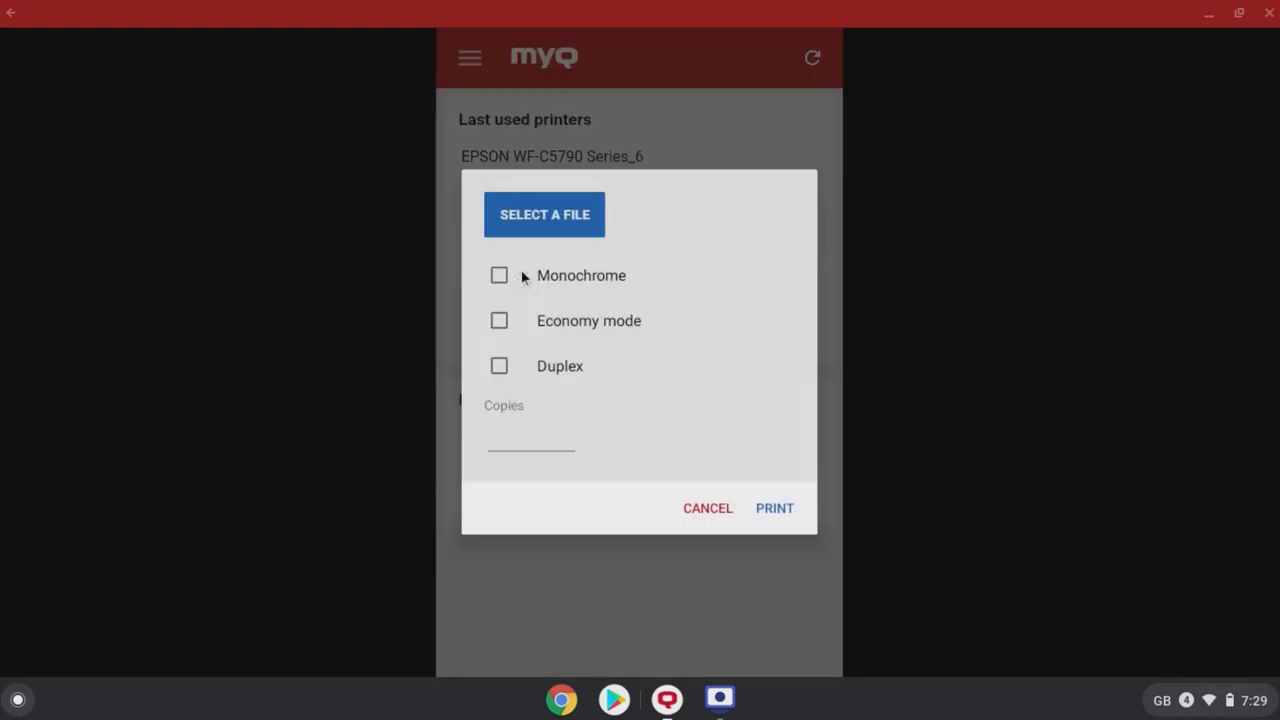
{"action": "left_click", "coordinate": [548, 232]}
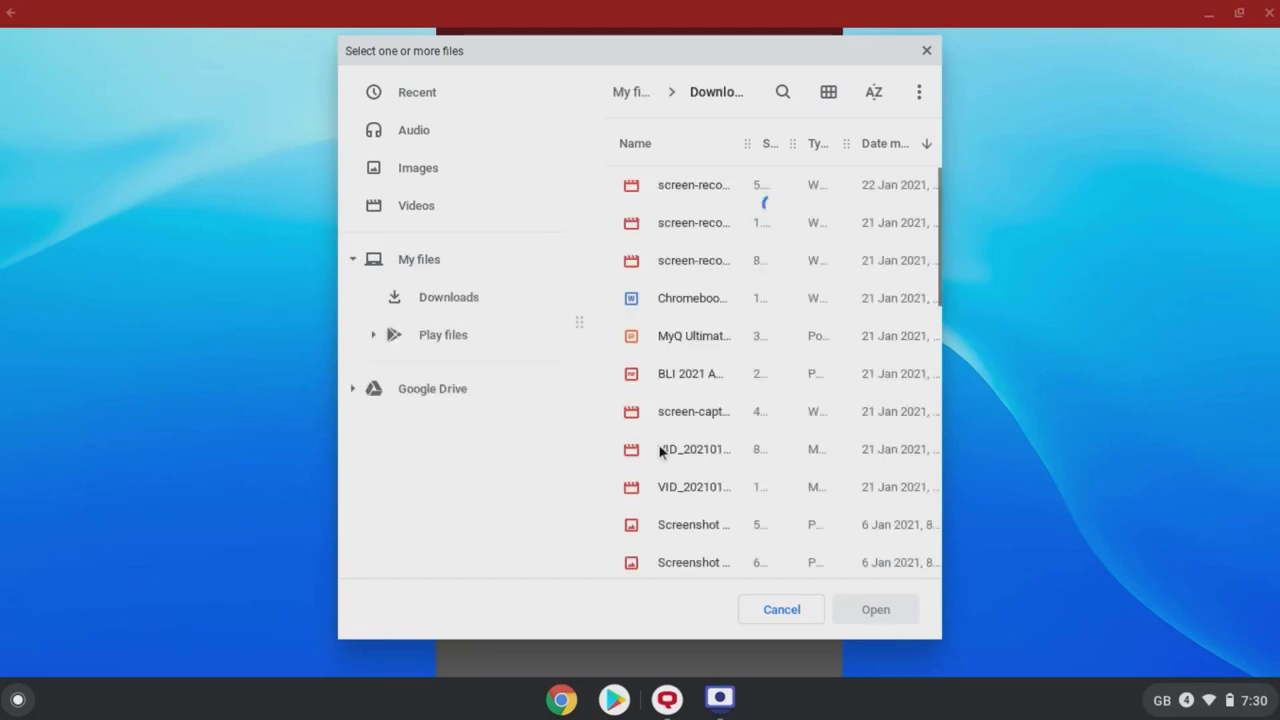
{"action": "left_click", "coordinate": [690, 381]}
{"action": "left_click", "coordinate": [883, 609]}
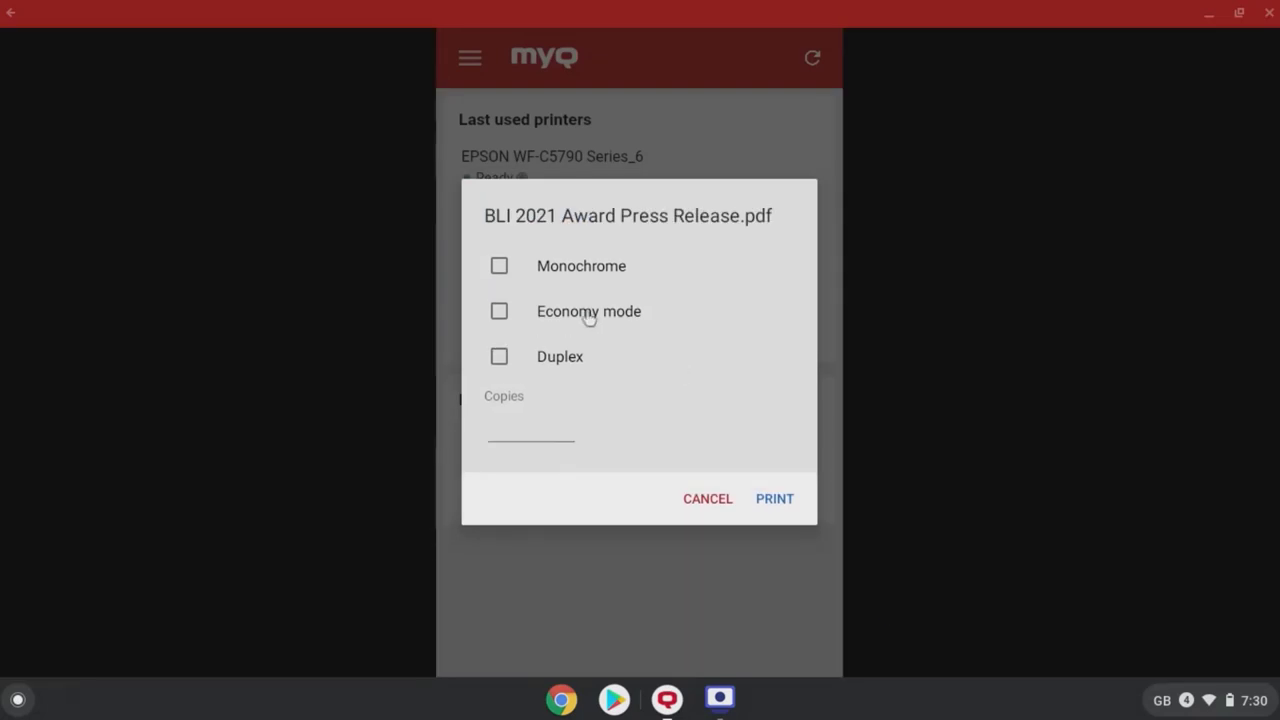
Step: Print the PDF duplex with 3 copies and refresh to see it in Ready jobs
{"action": "left_click", "coordinate": [499, 358]}
{"action": "left_click", "coordinate": [517, 431]}
{"action": "type", "text": "3"}
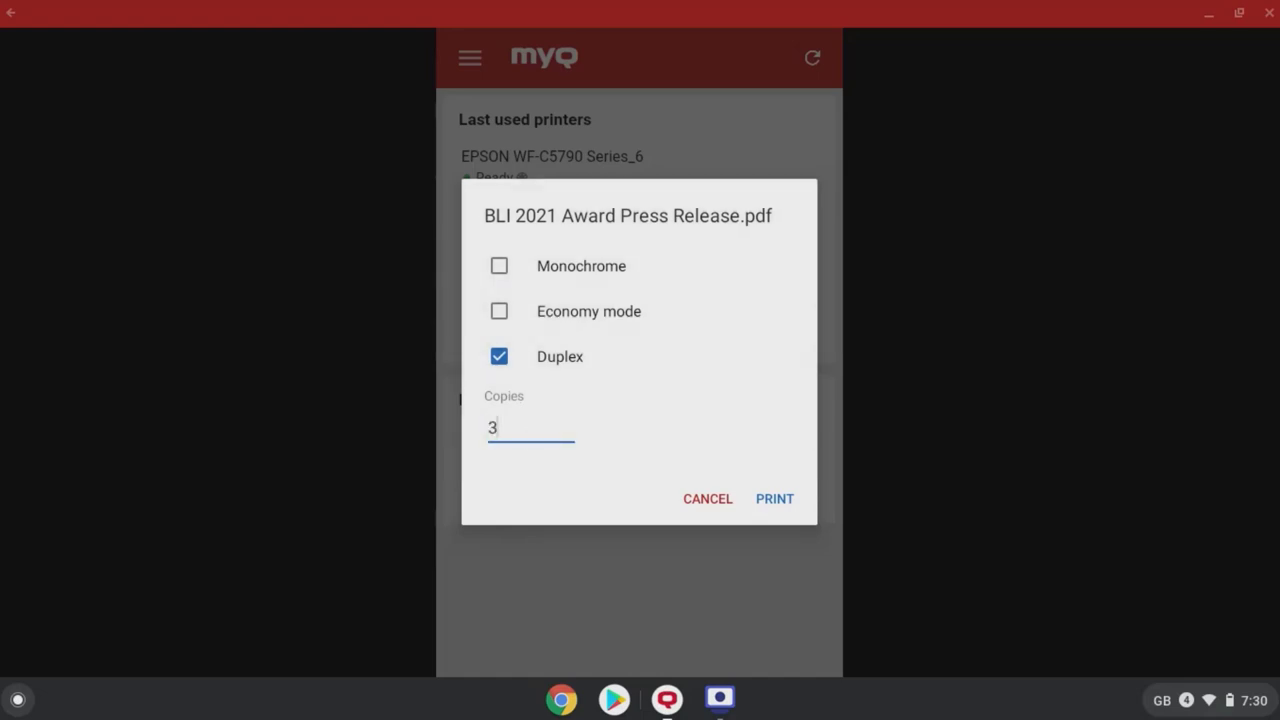
{"action": "left_click", "coordinate": [781, 505]}
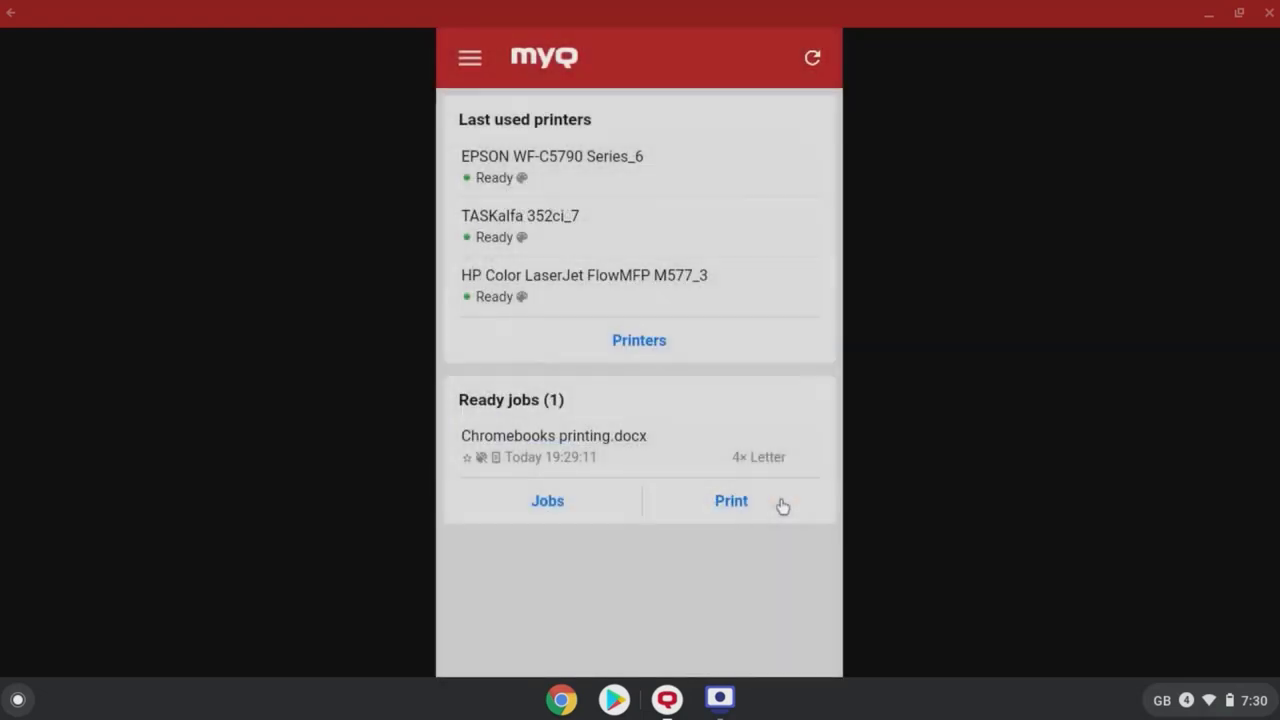
{"action": "left_click", "coordinate": [813, 60]}
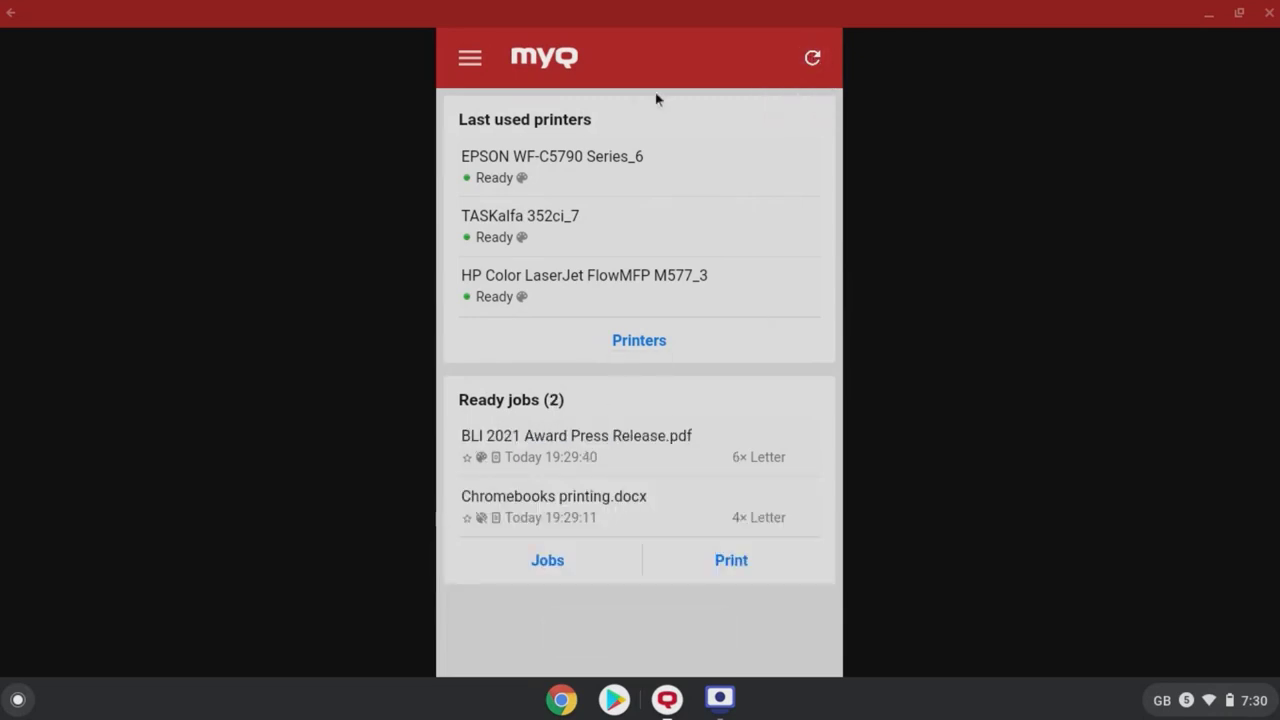
{"action": "left_click", "coordinate": [468, 68]}
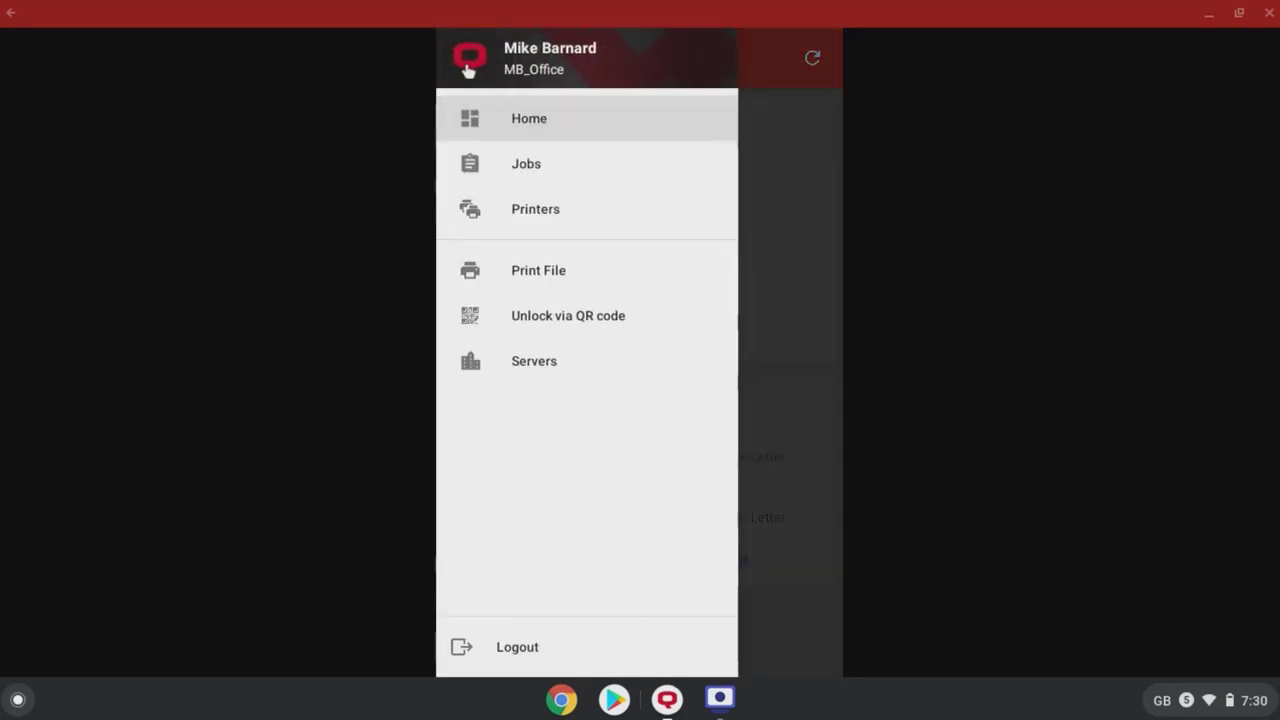
Step: Select MyQ Ultimate-v8_OPT.pptx in the Print File form
{"action": "left_click", "coordinate": [546, 277]}
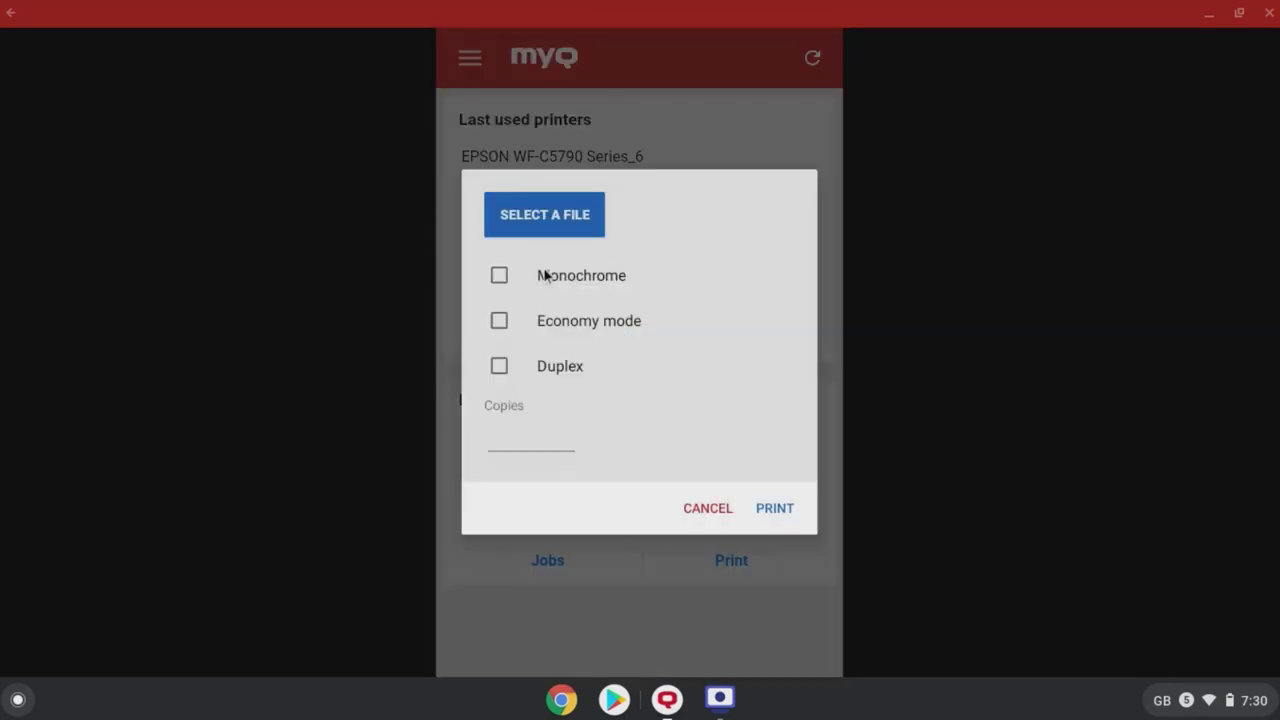
{"action": "left_click", "coordinate": [549, 217]}
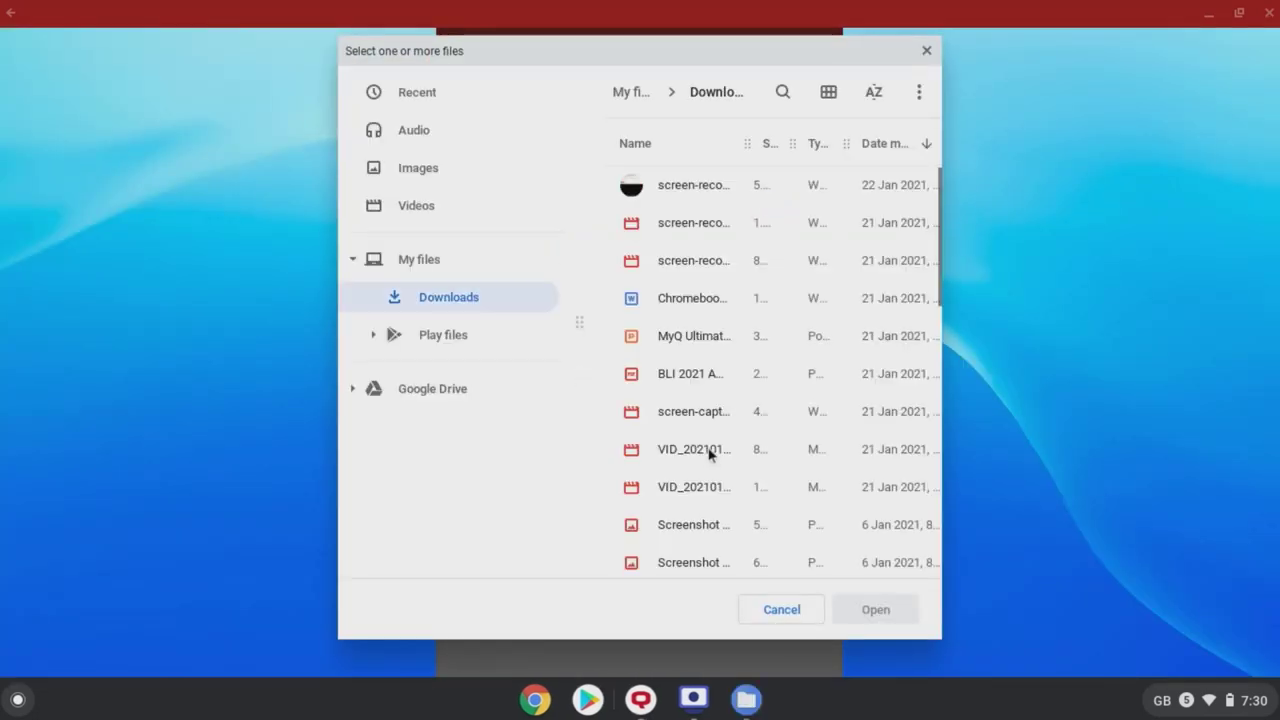
{"action": "left_click", "coordinate": [692, 341]}
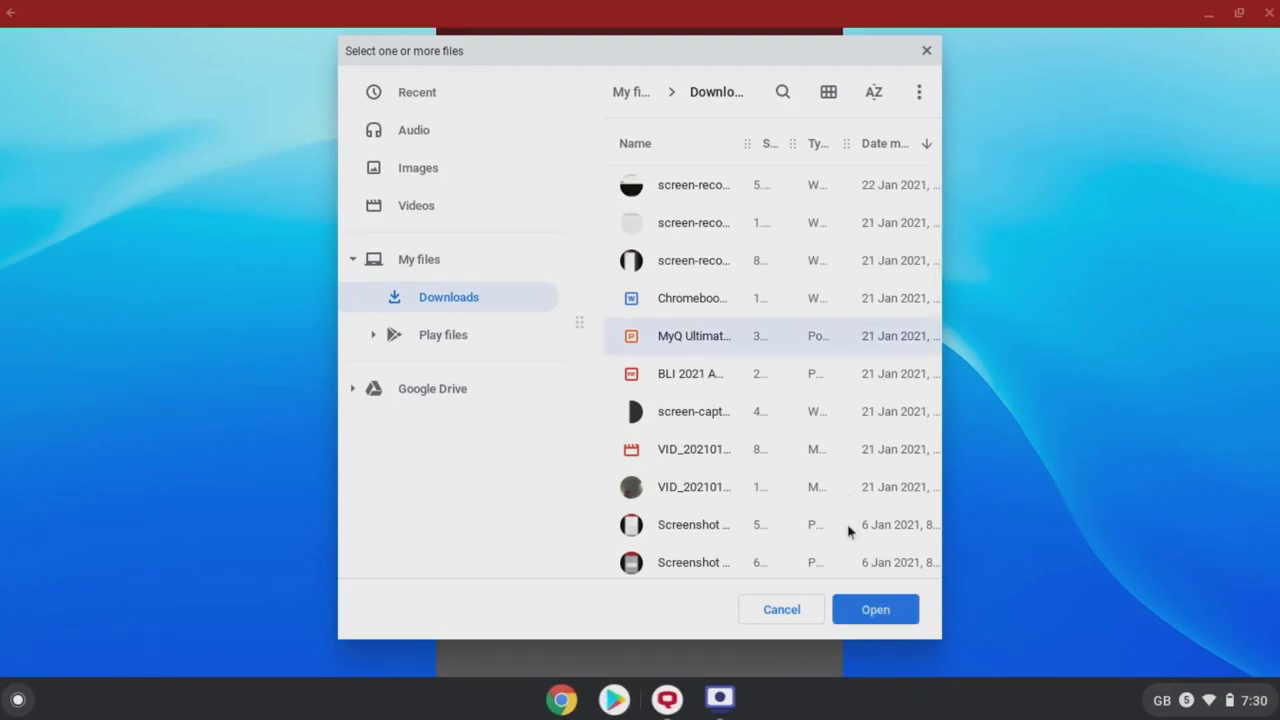
{"action": "left_click", "coordinate": [867, 609]}
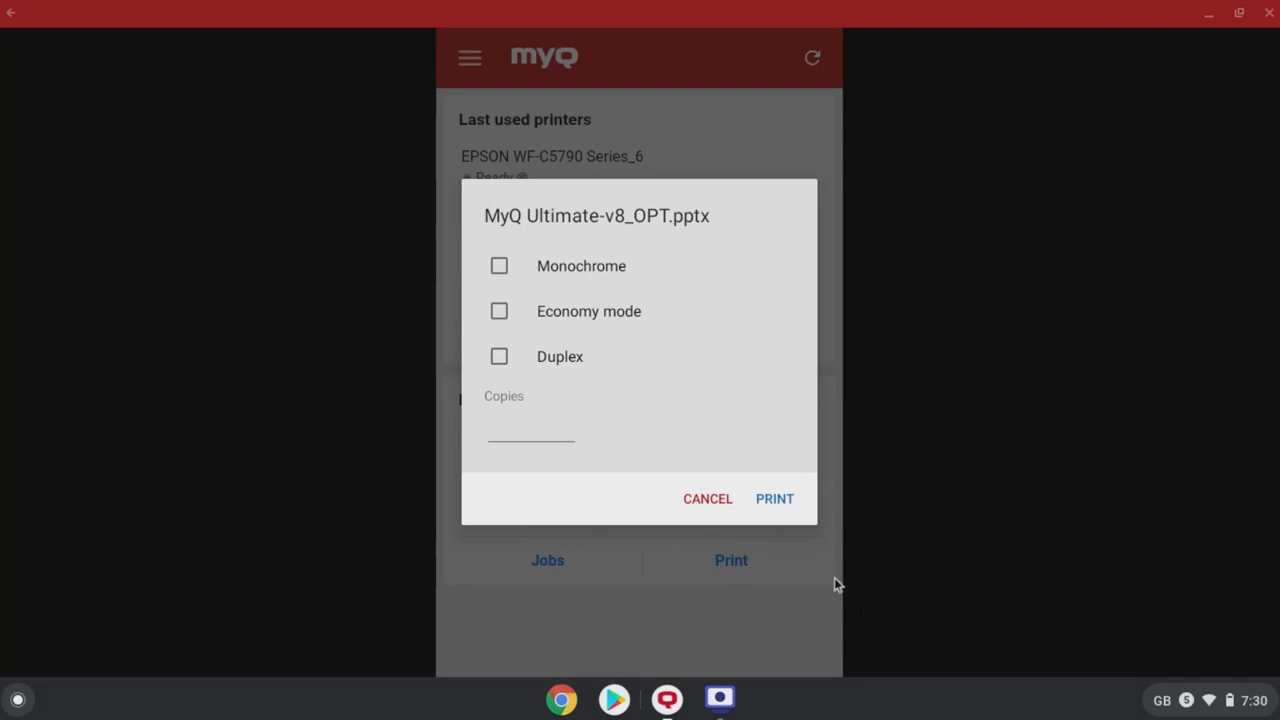
Step: Print it monochrome, economy mode, duplex, 1 copy, and refresh the jobs
{"action": "left_click", "coordinate": [499, 265]}
{"action": "left_click", "coordinate": [499, 311]}
{"action": "left_click", "coordinate": [499, 357]}
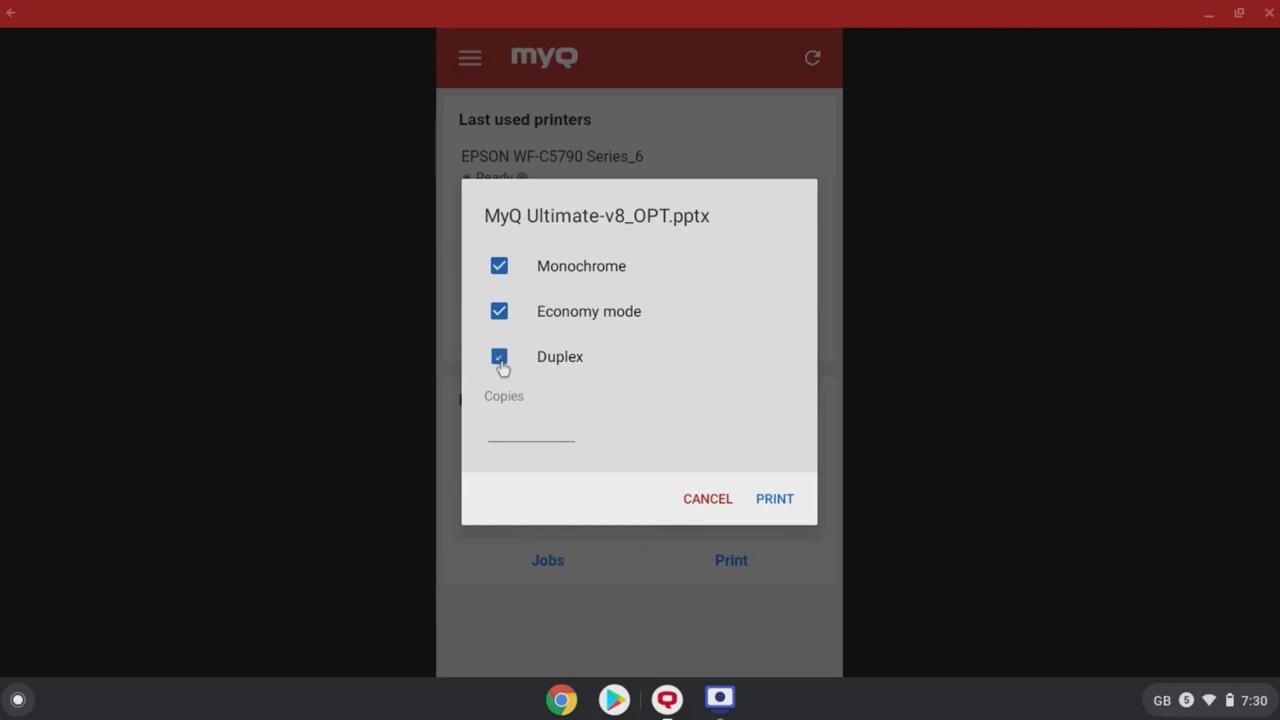
{"action": "left_click", "coordinate": [508, 410]}
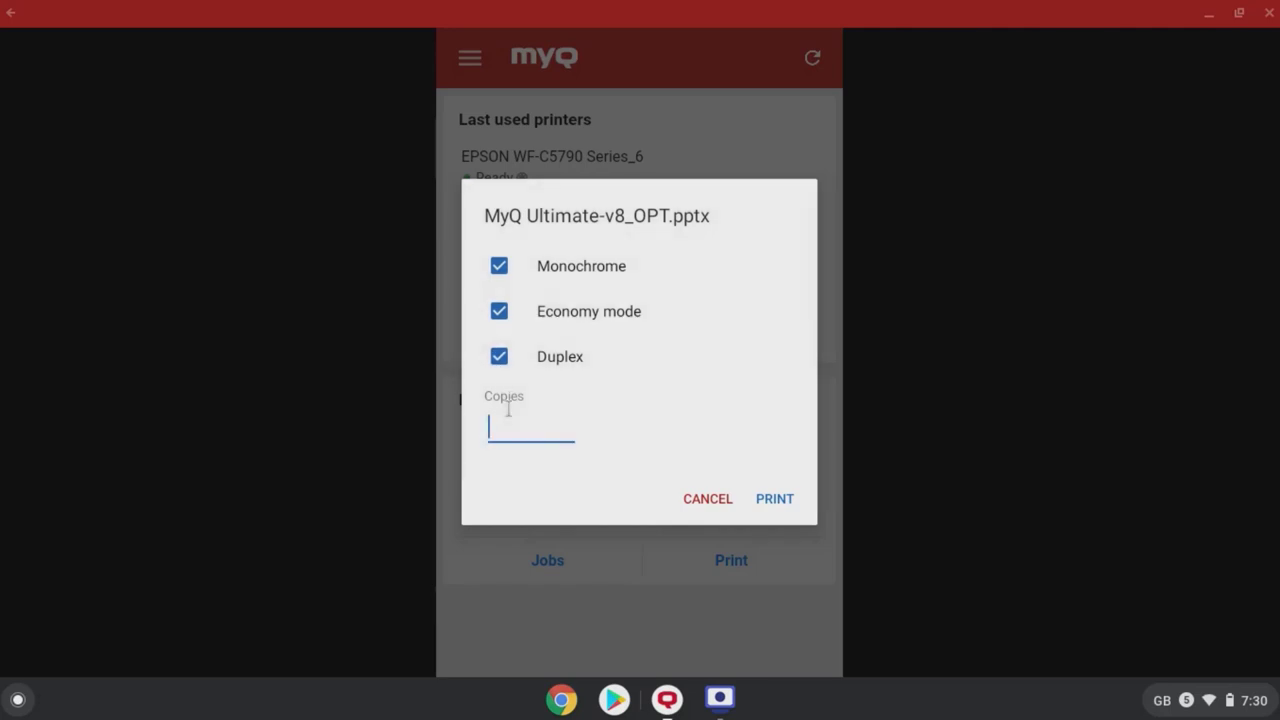
{"action": "type", "text": "1"}
{"action": "left_click", "coordinate": [773, 500]}
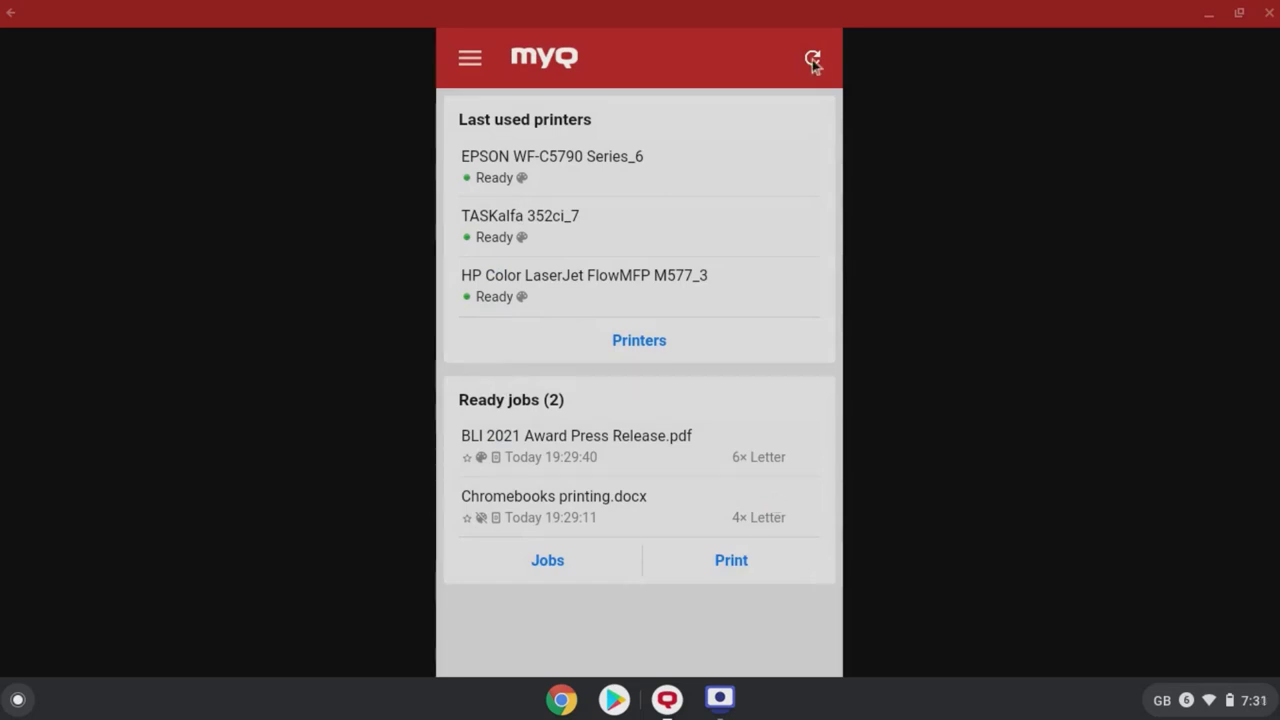
{"action": "left_click", "coordinate": [812, 59]}
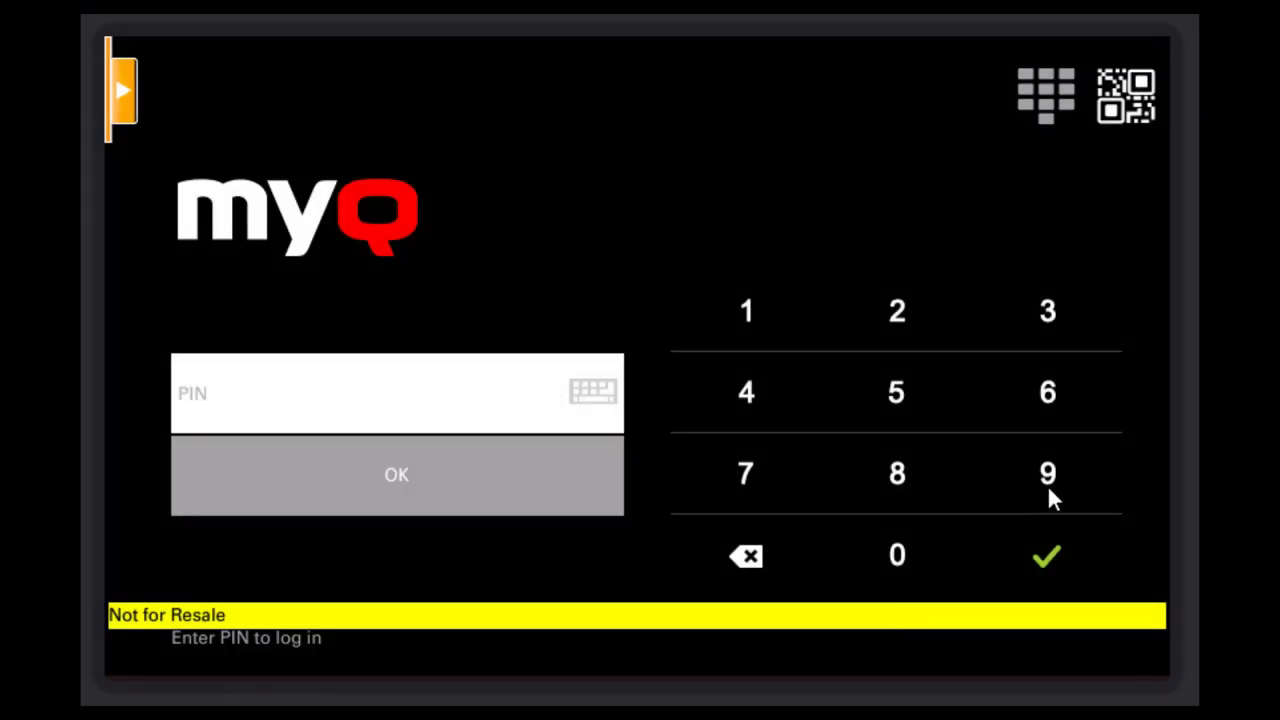
Step: Log in with the PIN at the terminal and release BLI 2021 Award Press Release.pdf from My Jobs
{"action": "left_click", "coordinate": [1051, 477]}
{"action": "left_click", "coordinate": [381, 478]}
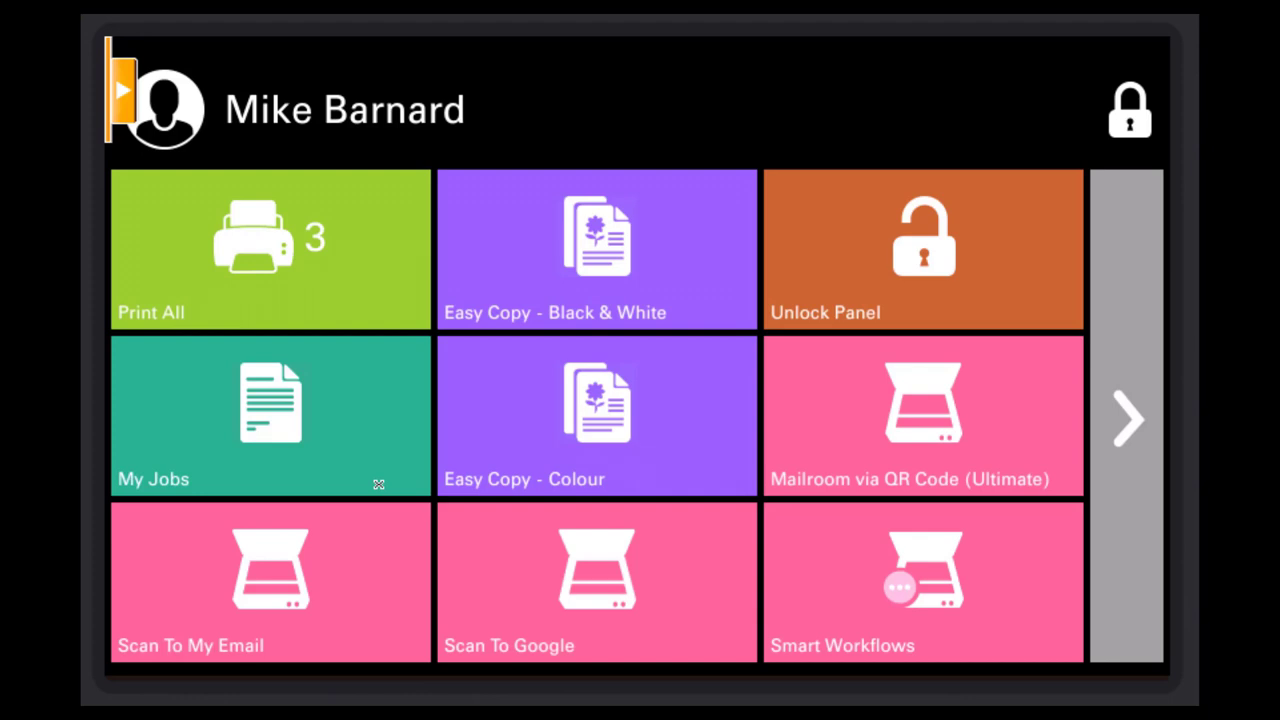
{"action": "left_click", "coordinate": [286, 435]}
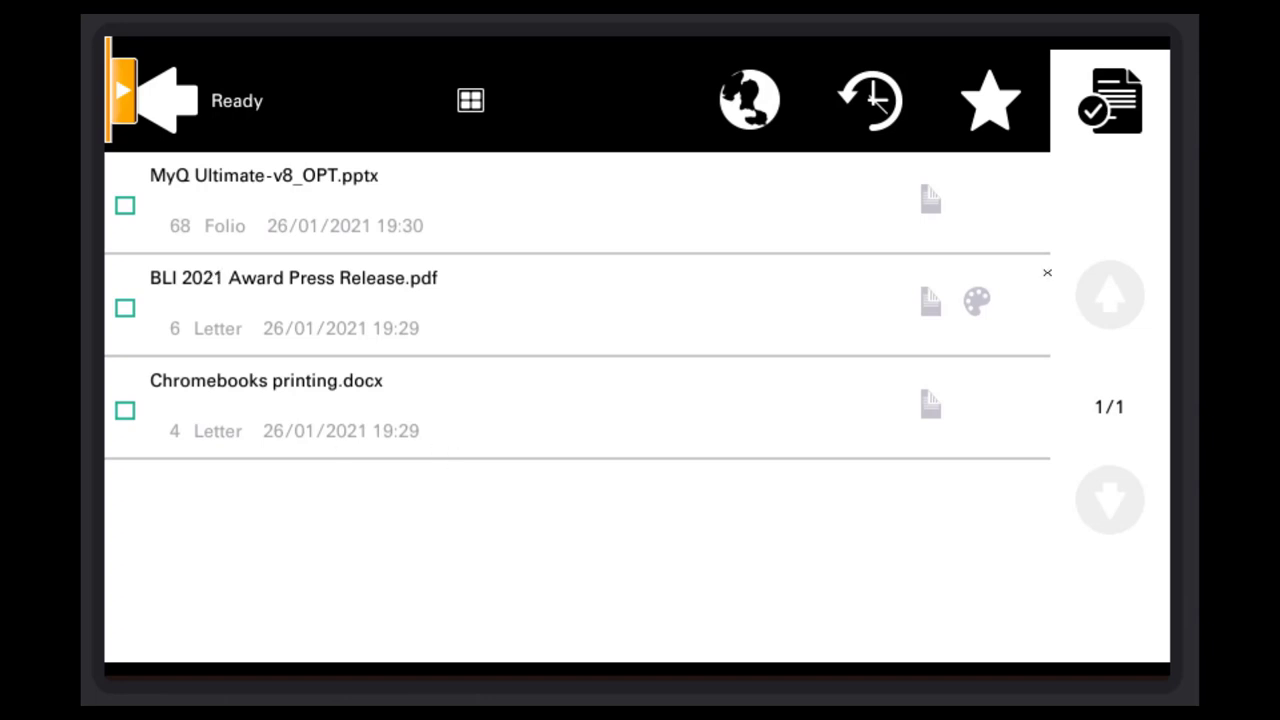
{"action": "left_click", "coordinate": [227, 281]}
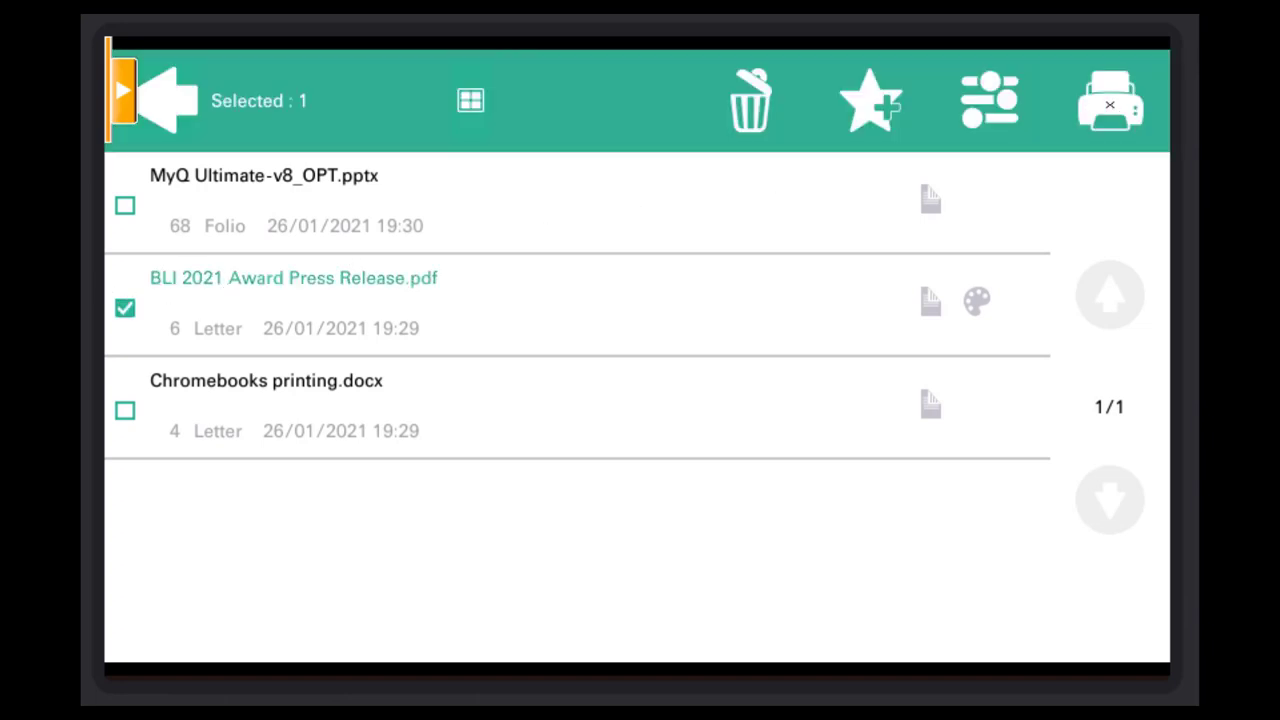
{"action": "left_click", "coordinate": [1109, 104]}
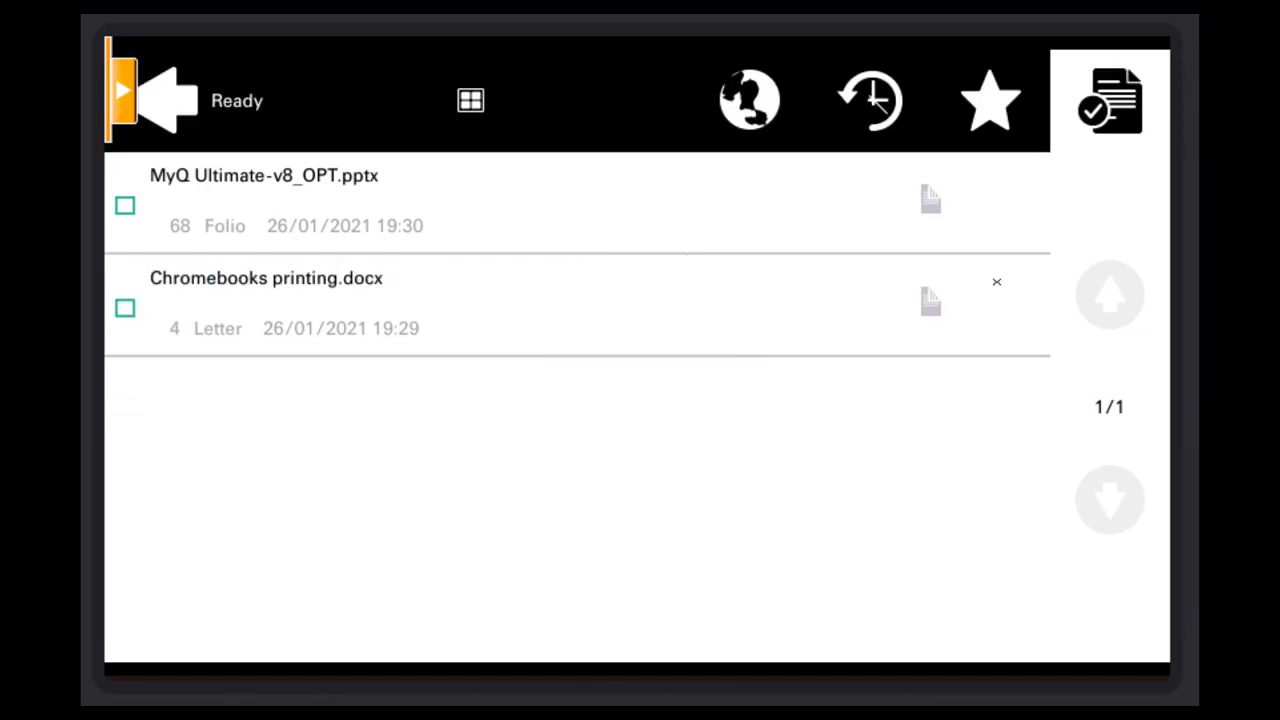
{"action": "left_click", "coordinate": [996, 282]}
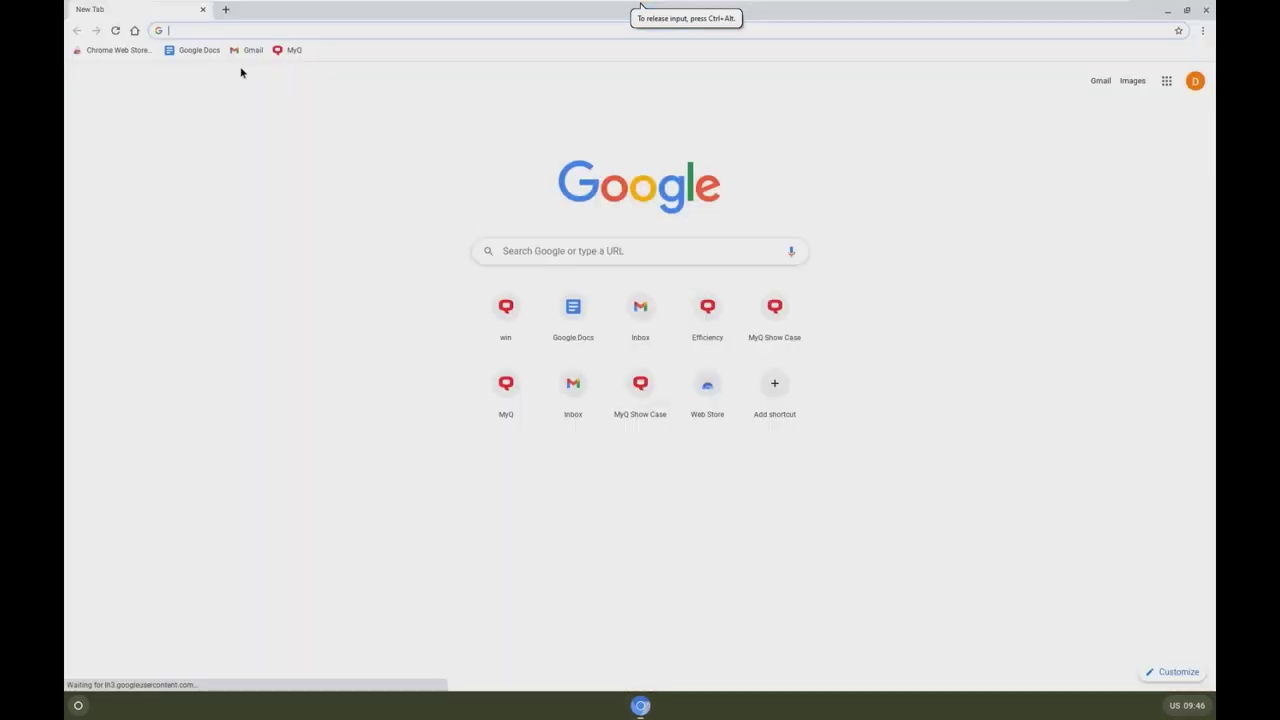
Step: Open the Consulting agreement document from Recent documents on the Google Docs home page
{"action": "left_click", "coordinate": [199, 50]}
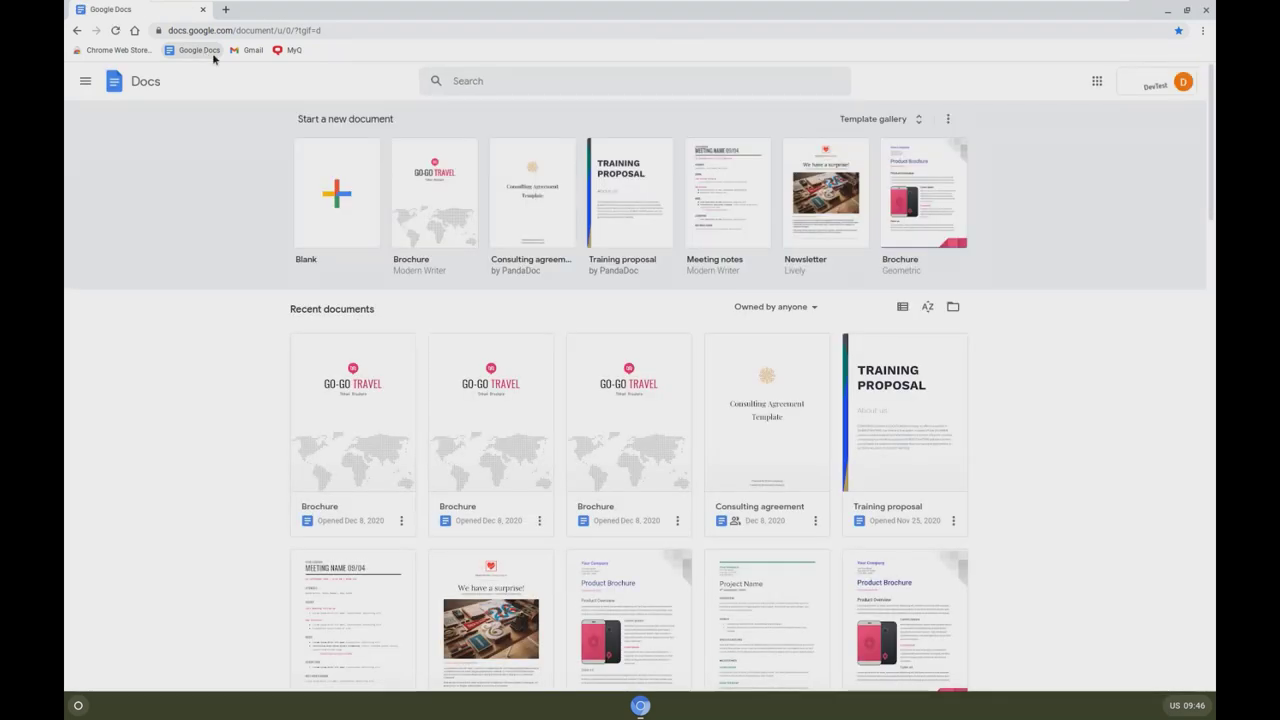
{"action": "left_click", "coordinate": [543, 190]}
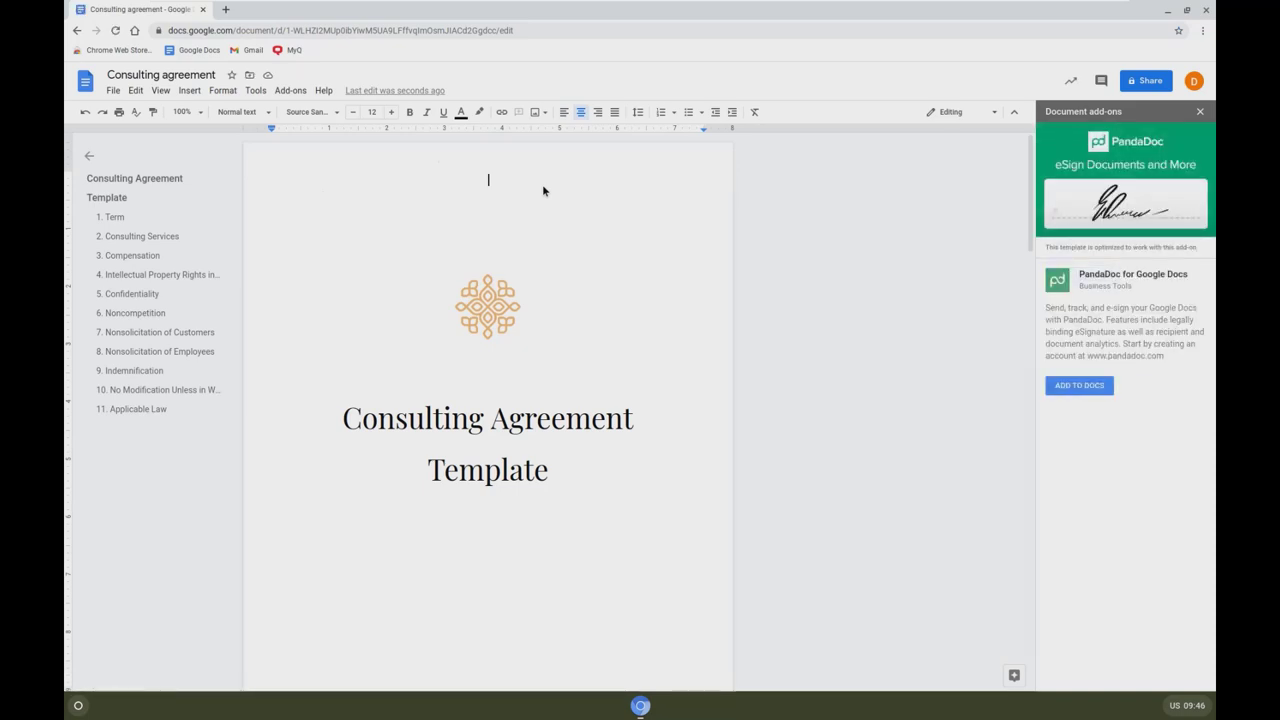
{"action": "left_click", "coordinate": [113, 91]}
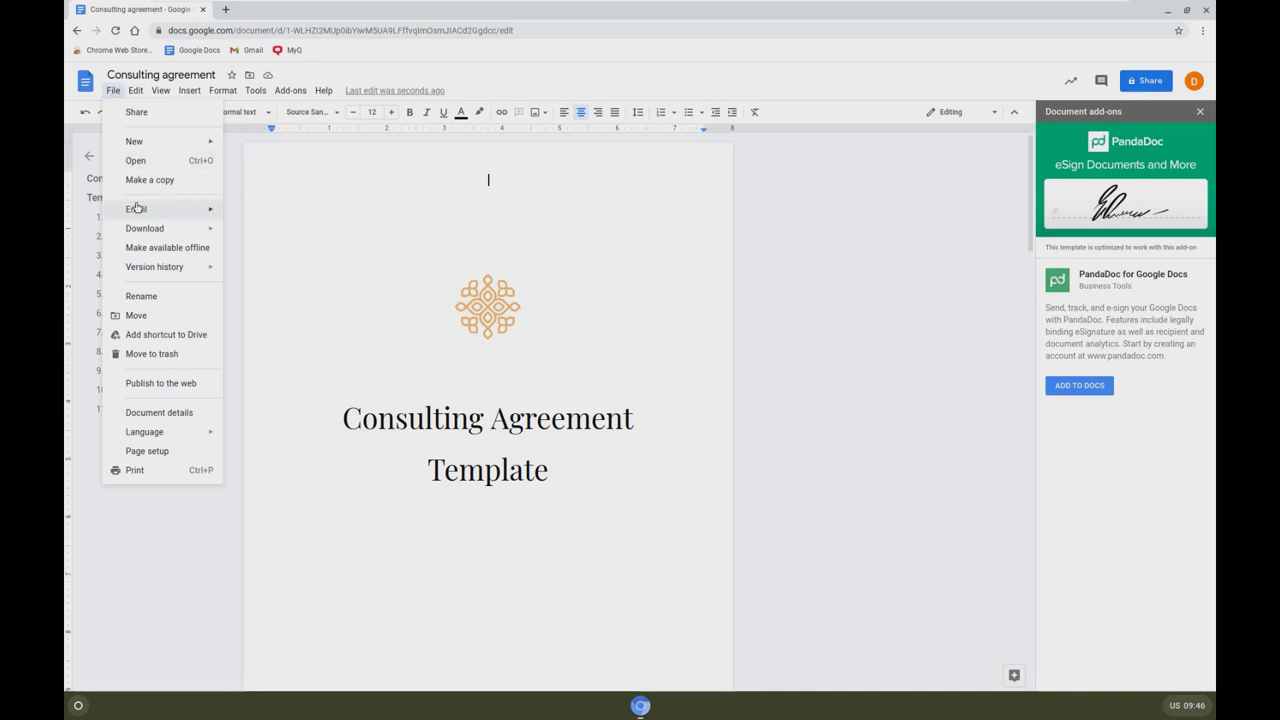
Step: Print the 4-page Consulting agreement with MyQ IPPS chosen from the expanded destination list
{"action": "left_click", "coordinate": [136, 471]}
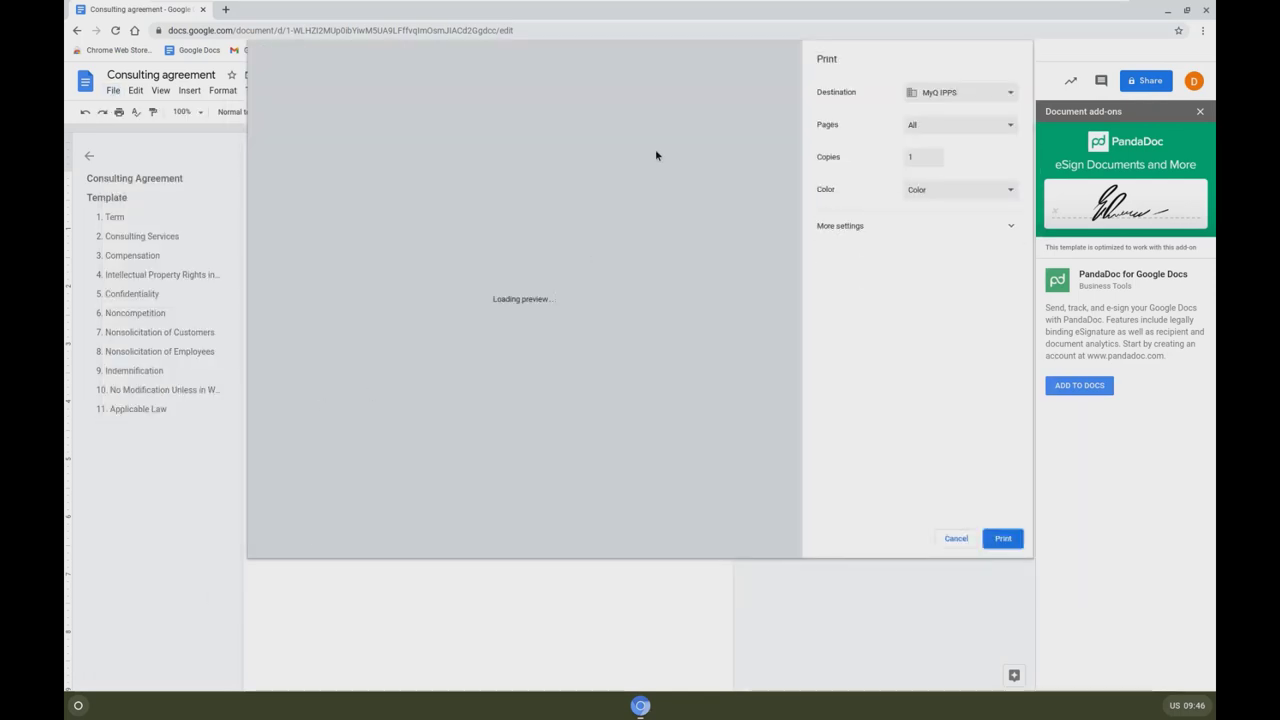
{"action": "left_click", "coordinate": [930, 92]}
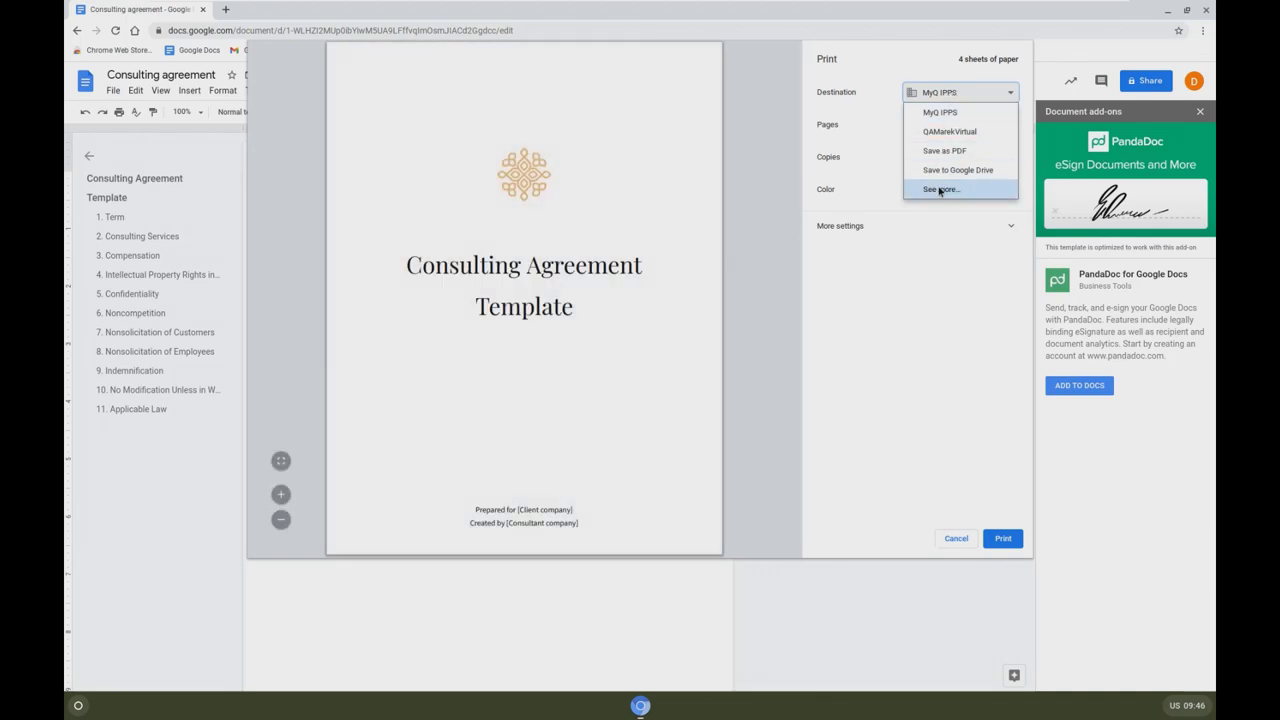
{"action": "left_click", "coordinate": [939, 190]}
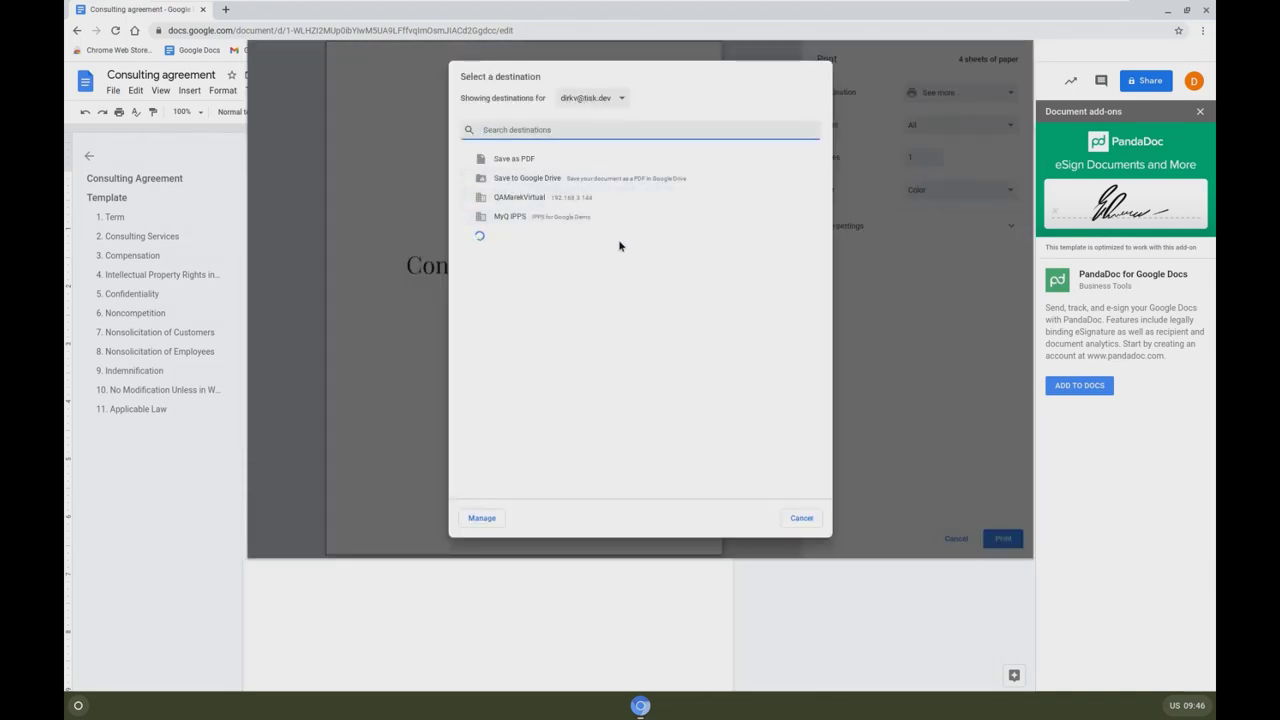
{"action": "left_click", "coordinate": [560, 217]}
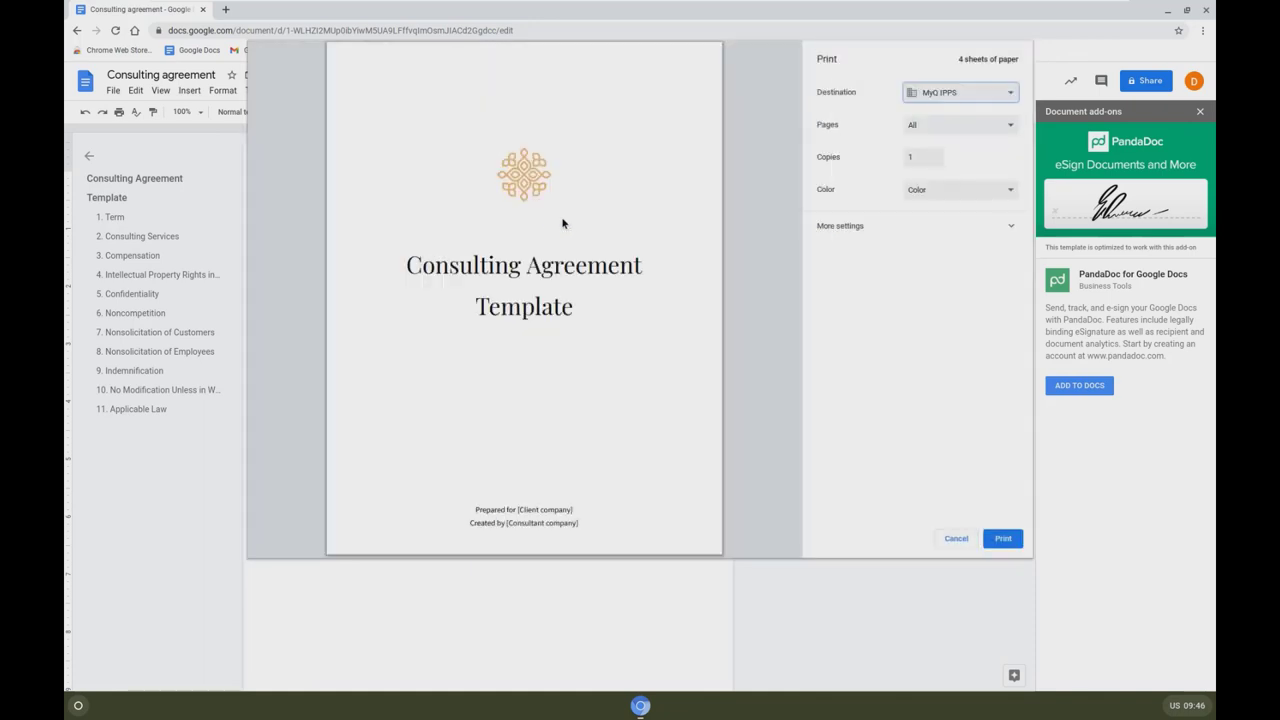
{"action": "left_click", "coordinate": [1003, 539]}
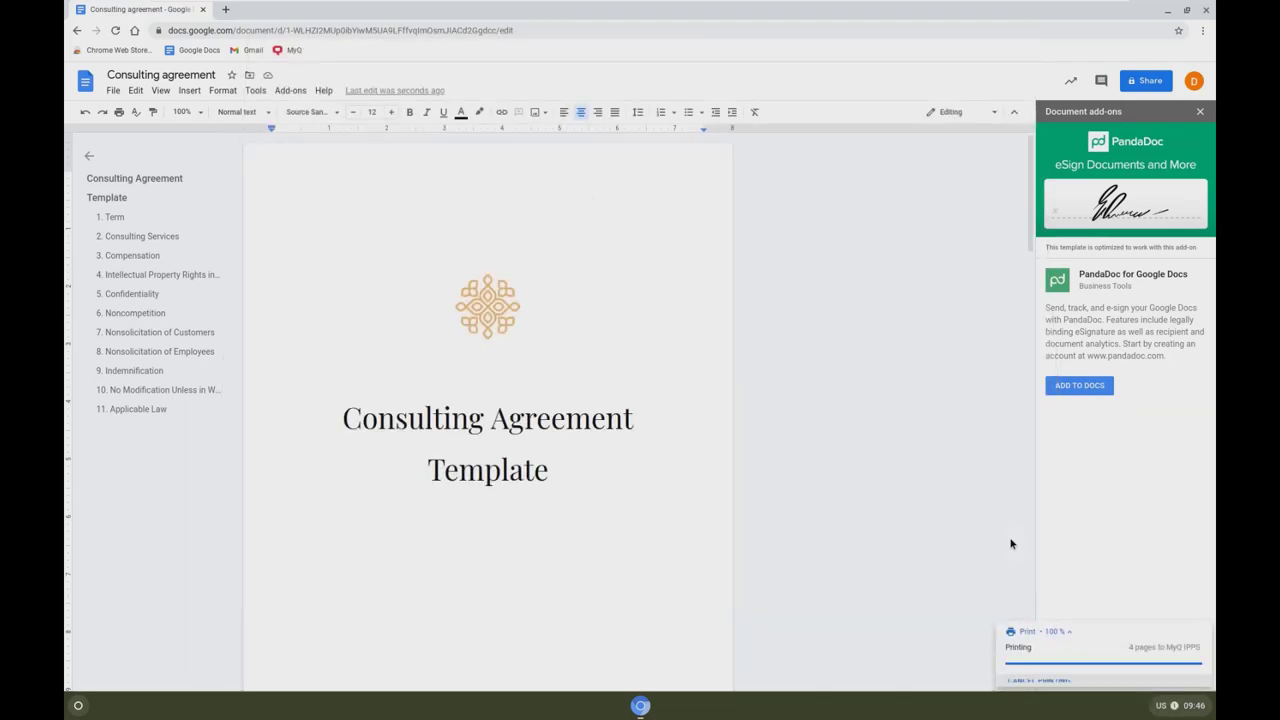